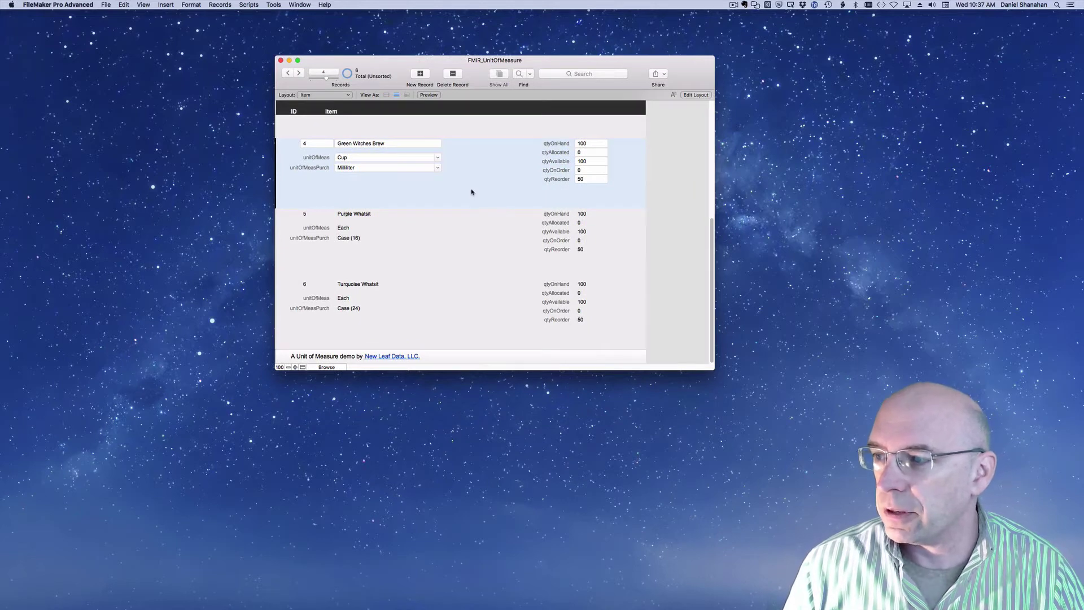
- Check Blue Widget's units, then Red Widget's Kilogram sales unit and Pound purchase unit
{"action": "scroll", "coordinate": [472, 194], "scroll_direction": "up", "scroll_amount": 5}
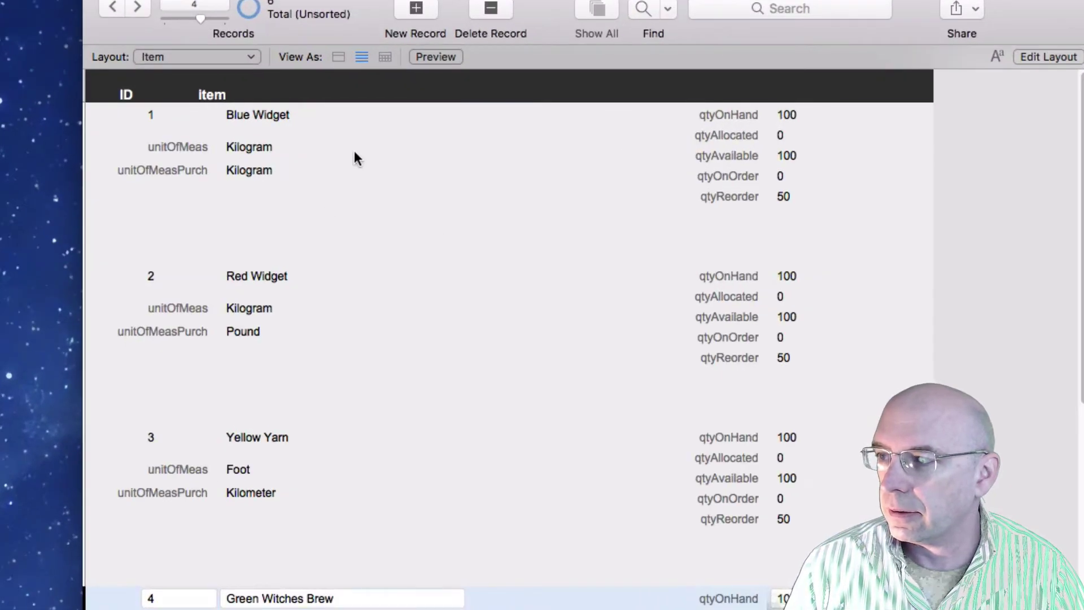
{"action": "left_click", "coordinate": [356, 150]}
{"action": "left_click", "coordinate": [553, 151]}
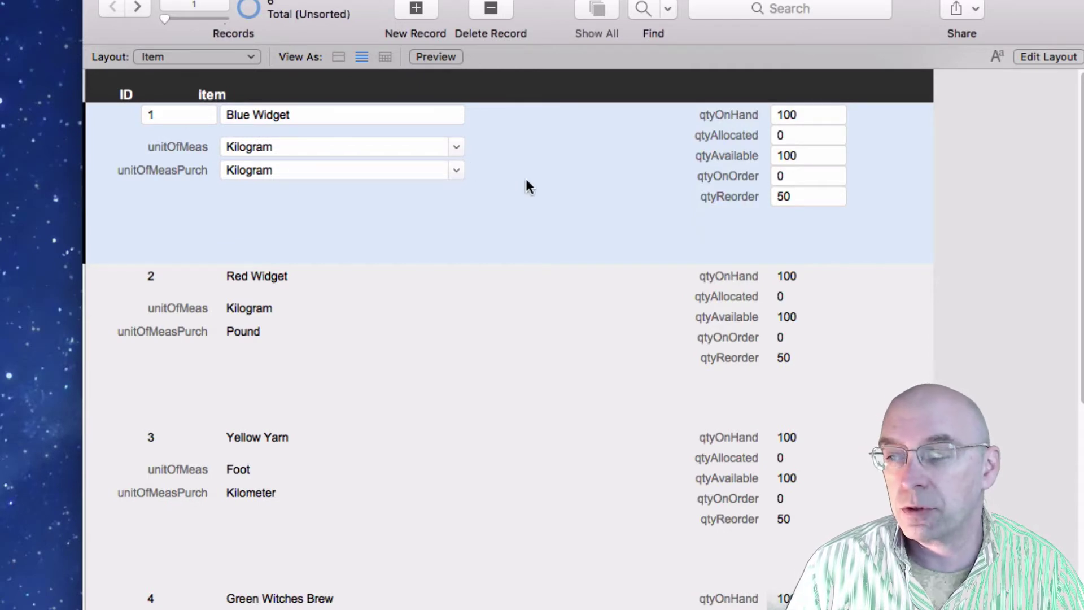
{"action": "scroll", "coordinate": [533, 277], "scroll_direction": "down", "scroll_amount": 3}
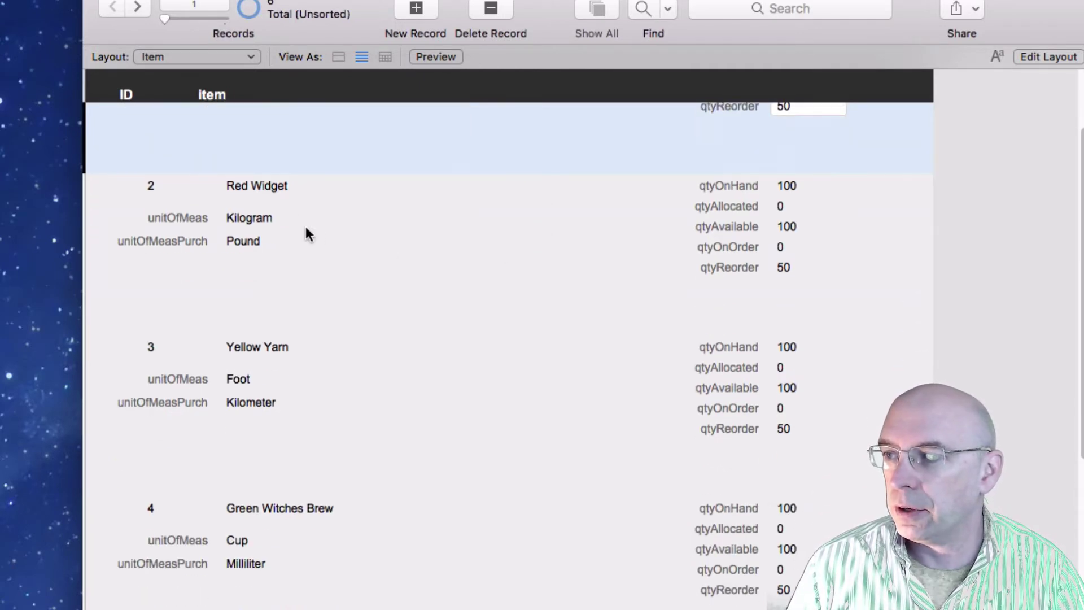
{"action": "left_click", "coordinate": [298, 213]}
{"action": "left_click", "coordinate": [303, 247]}
{"action": "left_click", "coordinate": [525, 271]}
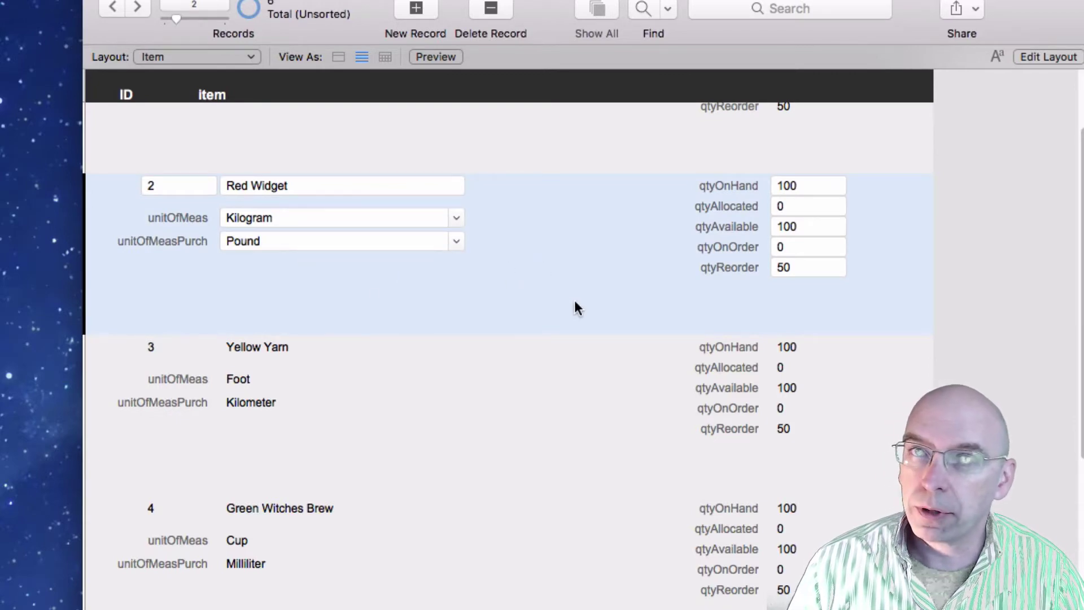
{"action": "scroll", "coordinate": [575, 300], "scroll_direction": "down", "scroll_amount": 3}
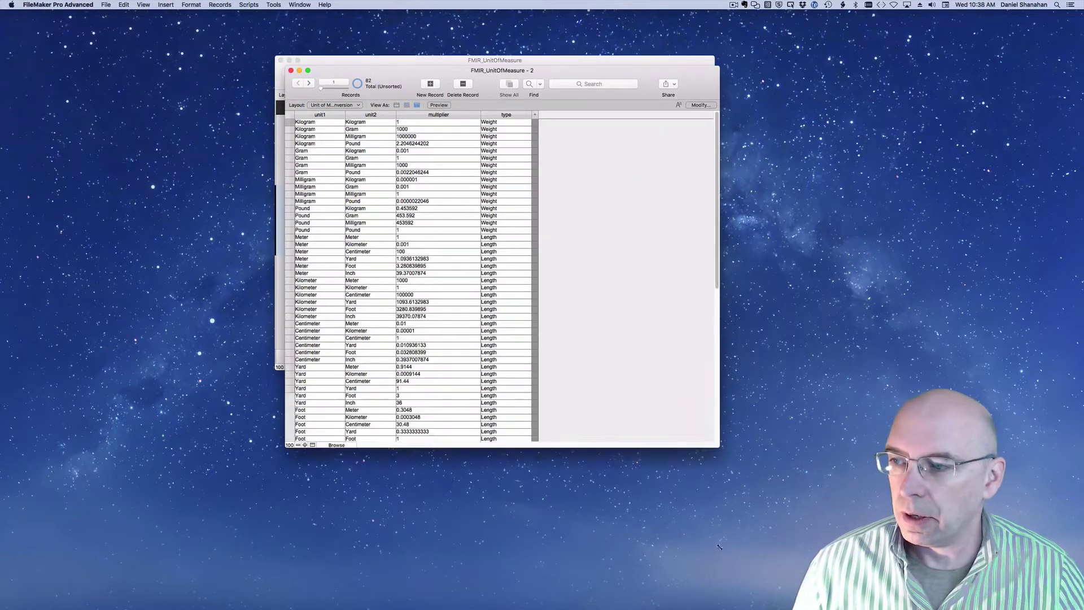
- Make the conversion table window taller and narrower, and move it beside the Item list
{"action": "left_click_drag", "start_coordinate": [717, 443], "coordinate": [716, 558]}
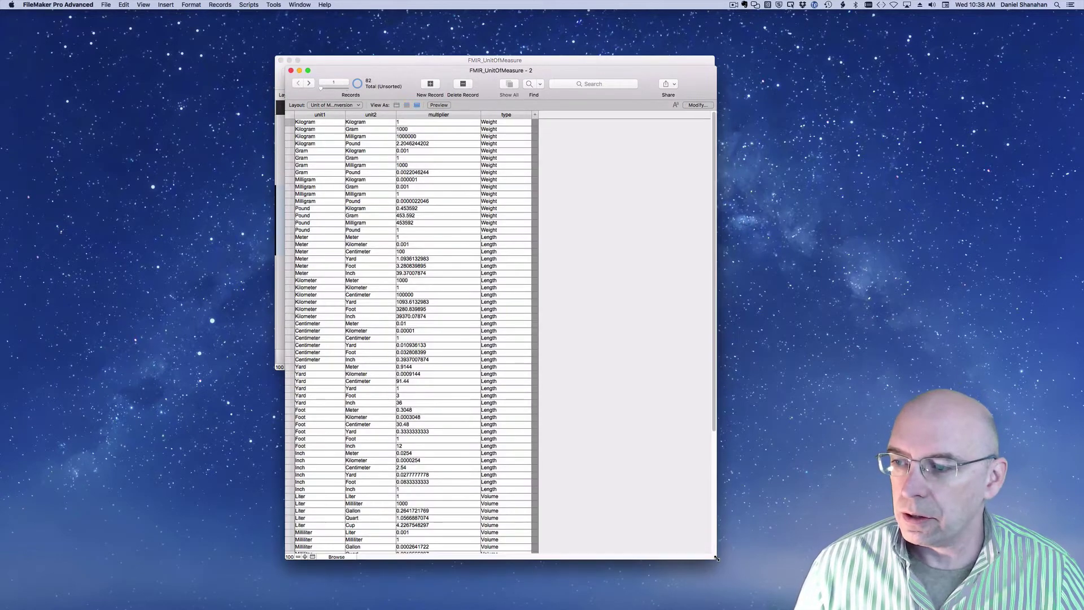
{"action": "left_click_drag", "start_coordinate": [716, 128], "coordinate": [569, 125]}
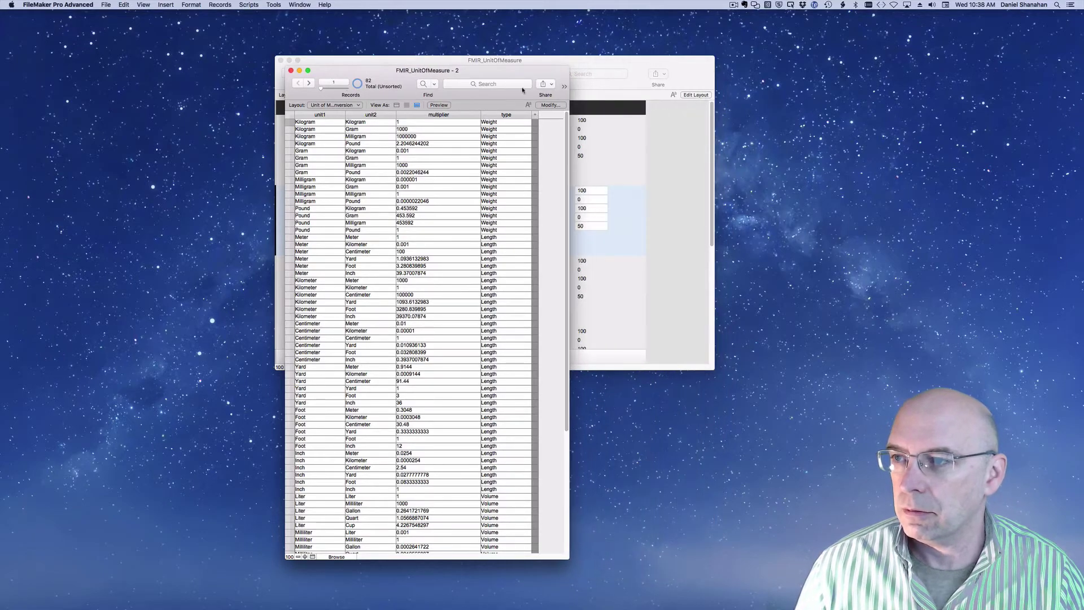
{"action": "left_click_drag", "start_coordinate": [517, 73], "coordinate": [638, 41]}
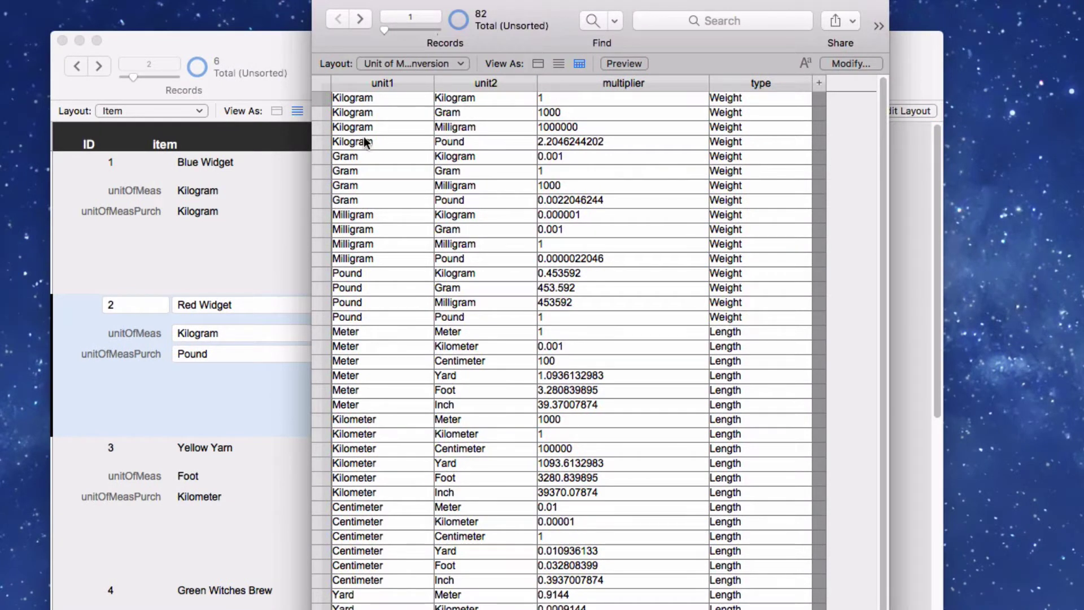
{"action": "left_click", "coordinate": [194, 161]}
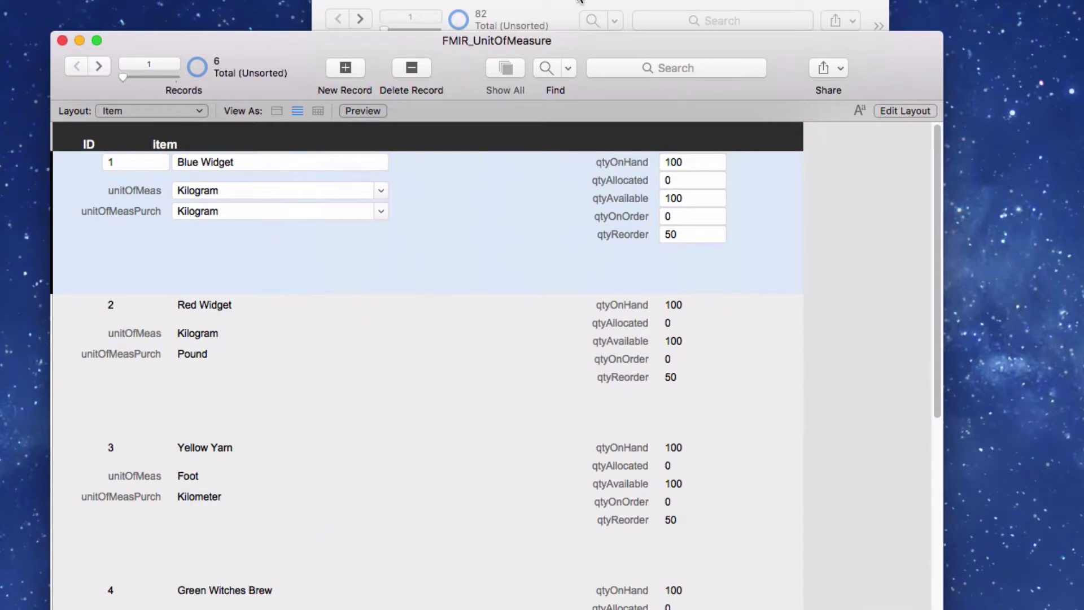
{"action": "left_click", "coordinate": [588, 7]}
- Compare the Kilogram-to-Kilogram multiplier of 1 with Red Widget's Kilogram sales unit
{"action": "left_click", "coordinate": [389, 102]}
{"action": "left_click", "coordinate": [571, 99]}
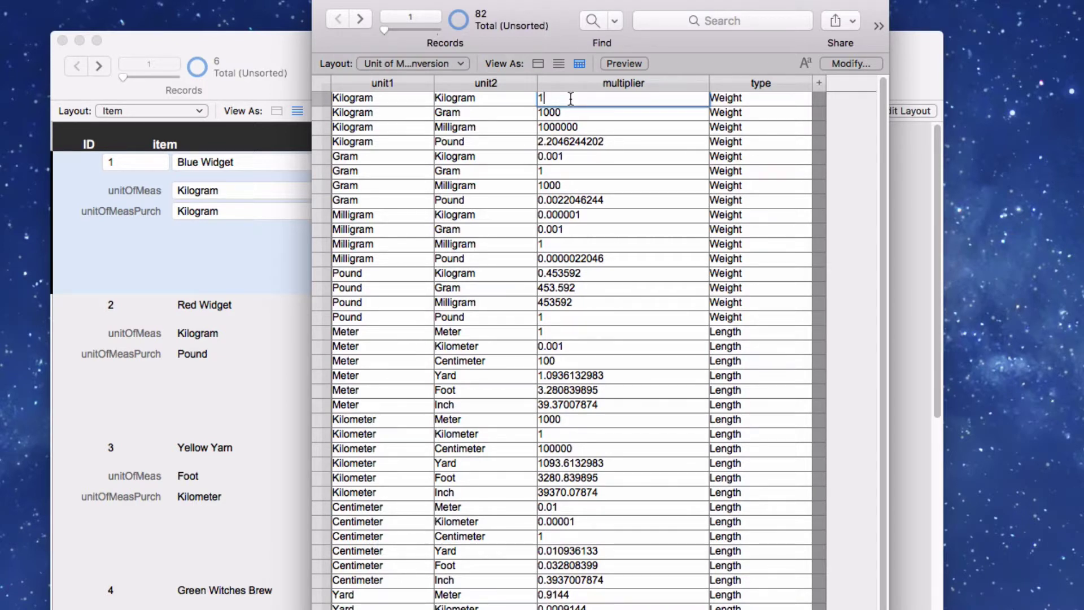
{"action": "left_click", "coordinate": [238, 361]}
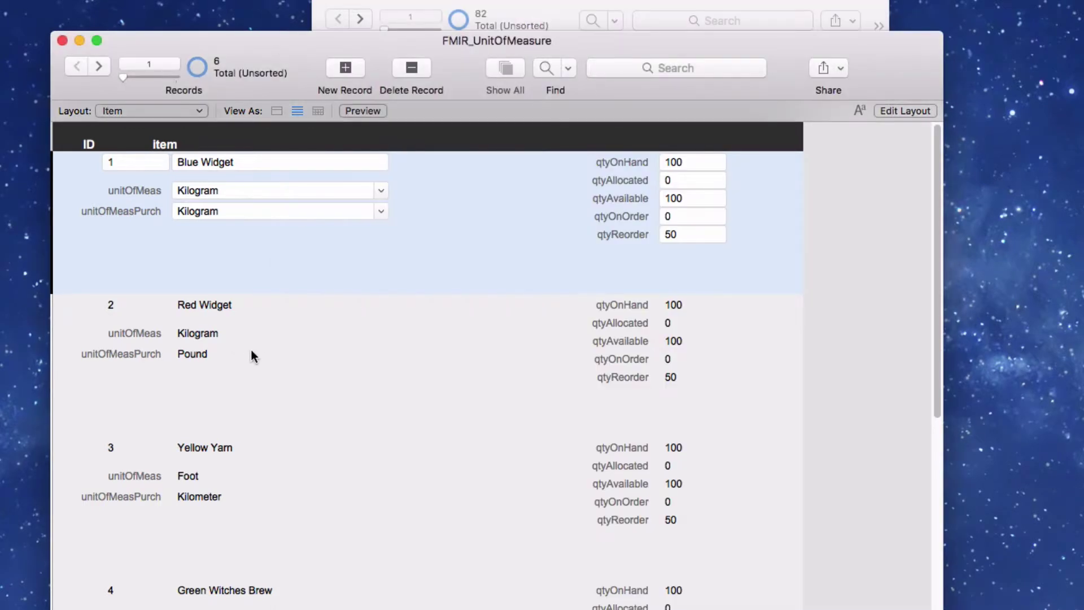
{"action": "left_click", "coordinate": [237, 352]}
{"action": "left_click", "coordinate": [231, 334]}
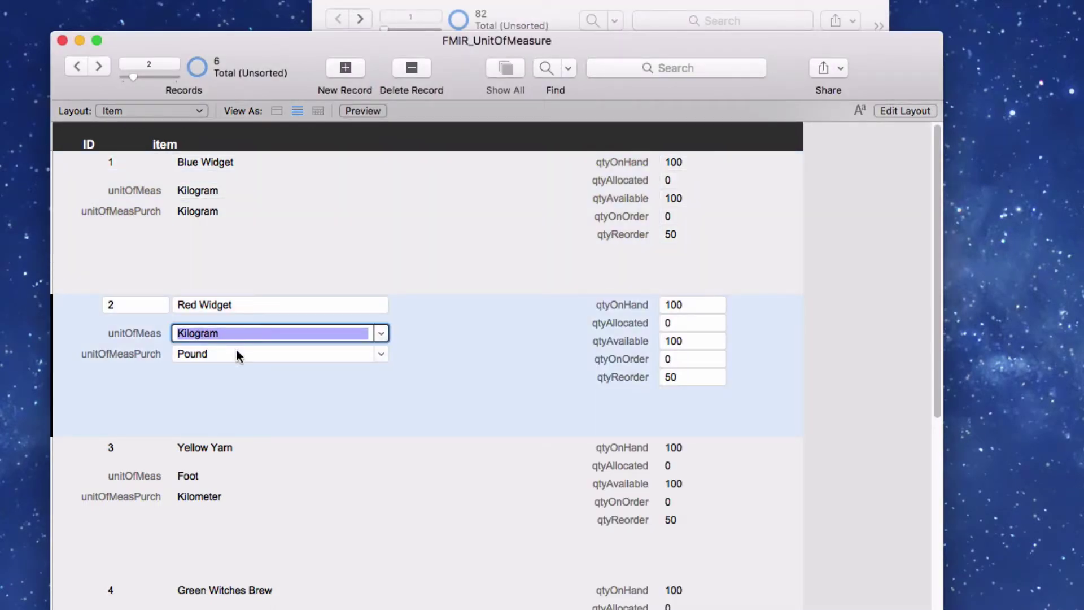
{"action": "left_click", "coordinate": [240, 373]}
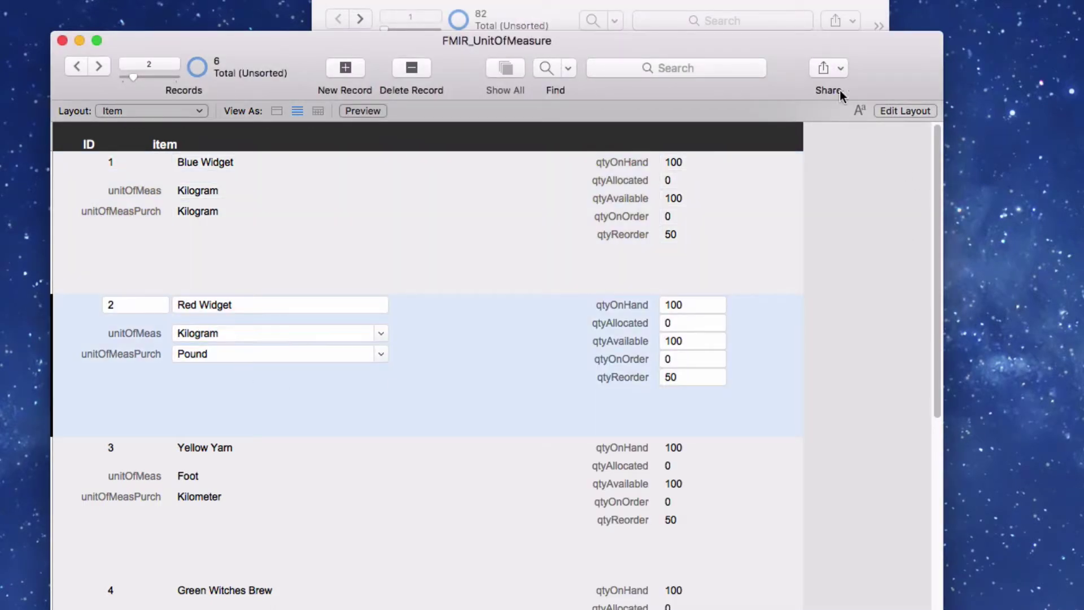
{"action": "left_click", "coordinate": [774, 3]}
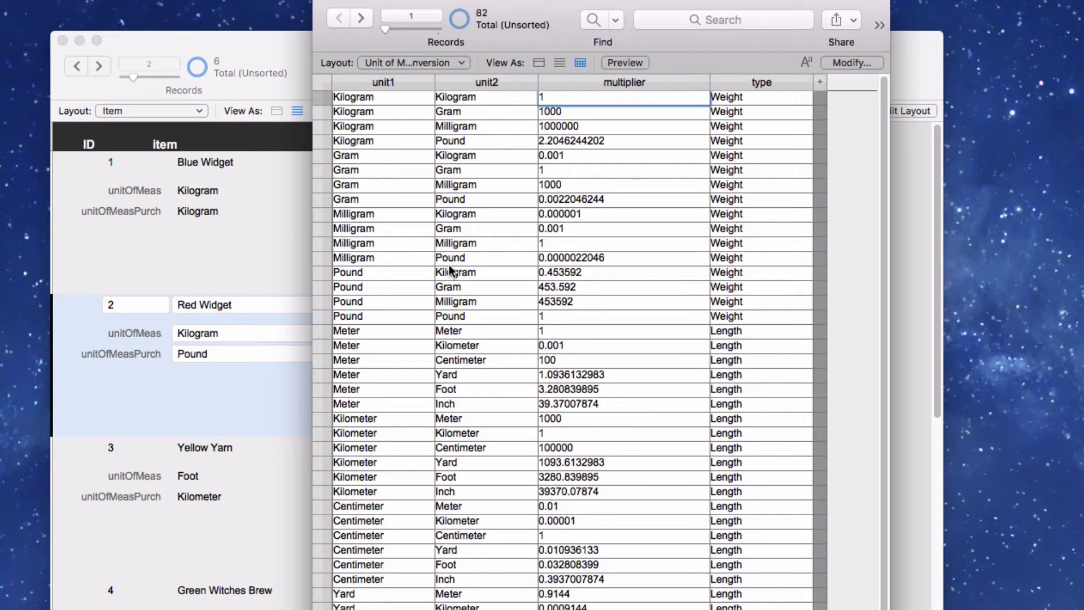
{"action": "left_click", "coordinate": [378, 418]}
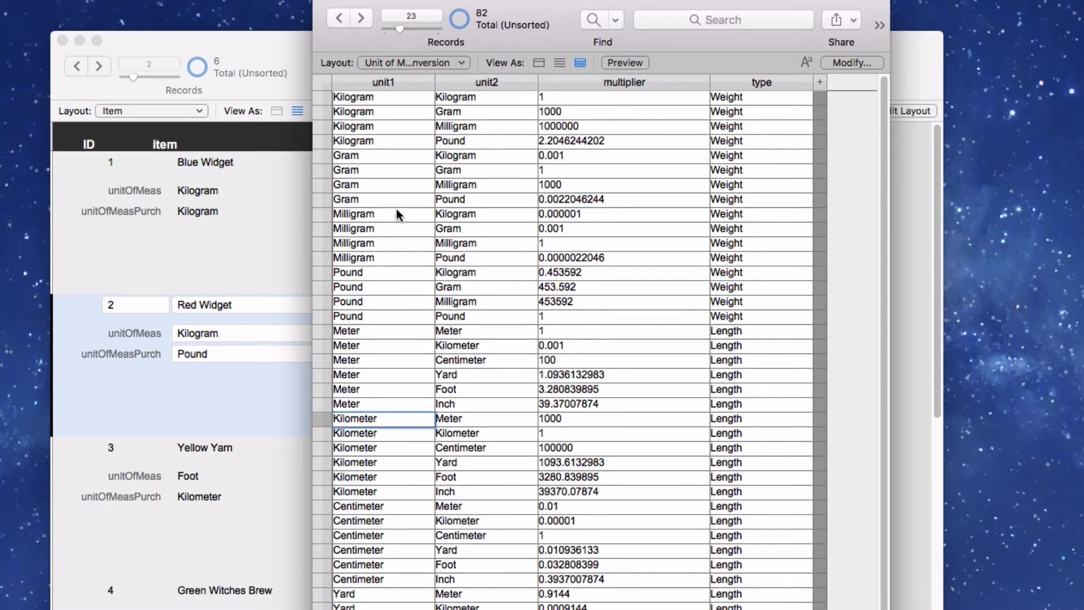
- Find the Kilogram conversions, note the Pound multiplier 2.2046244202, then show all 82 records
{"action": "left_click", "coordinate": [375, 98]}
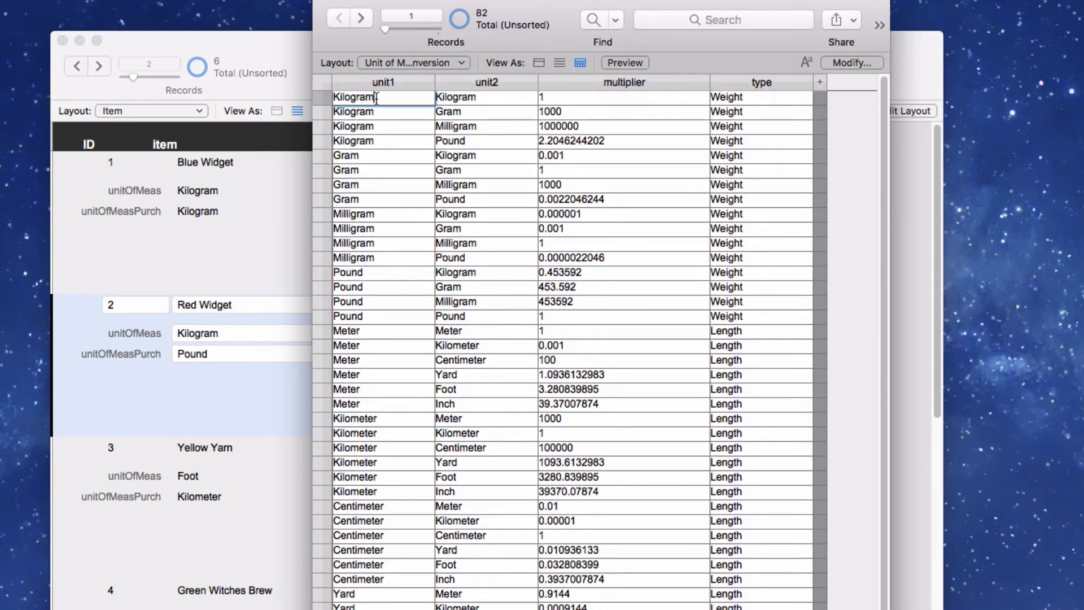
{"action": "right_click", "coordinate": [375, 97]}
{"action": "left_click", "coordinate": [441, 357]}
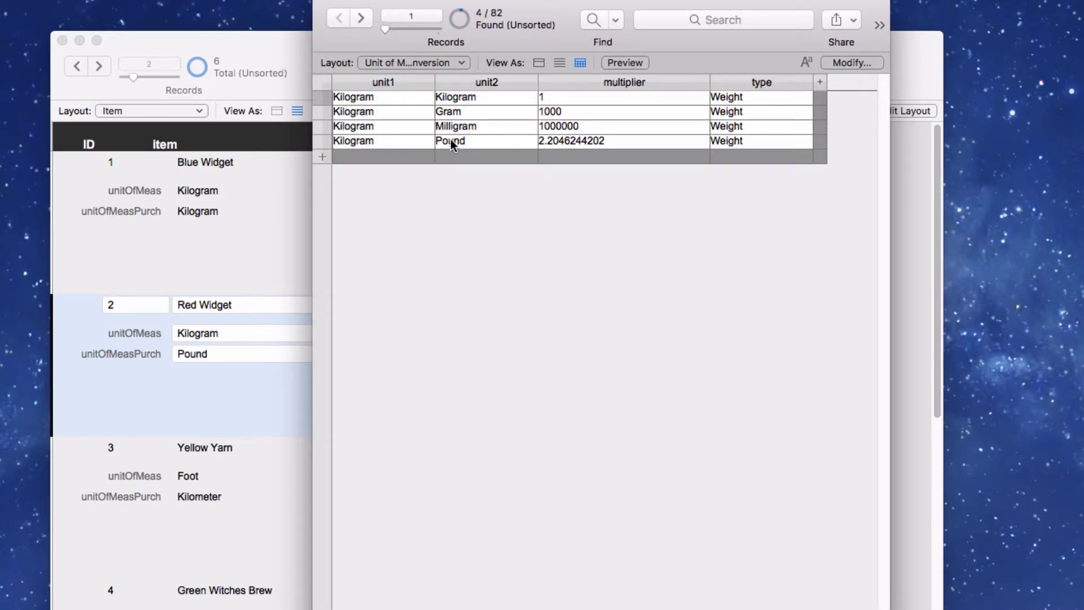
{"action": "left_click", "coordinate": [473, 141]}
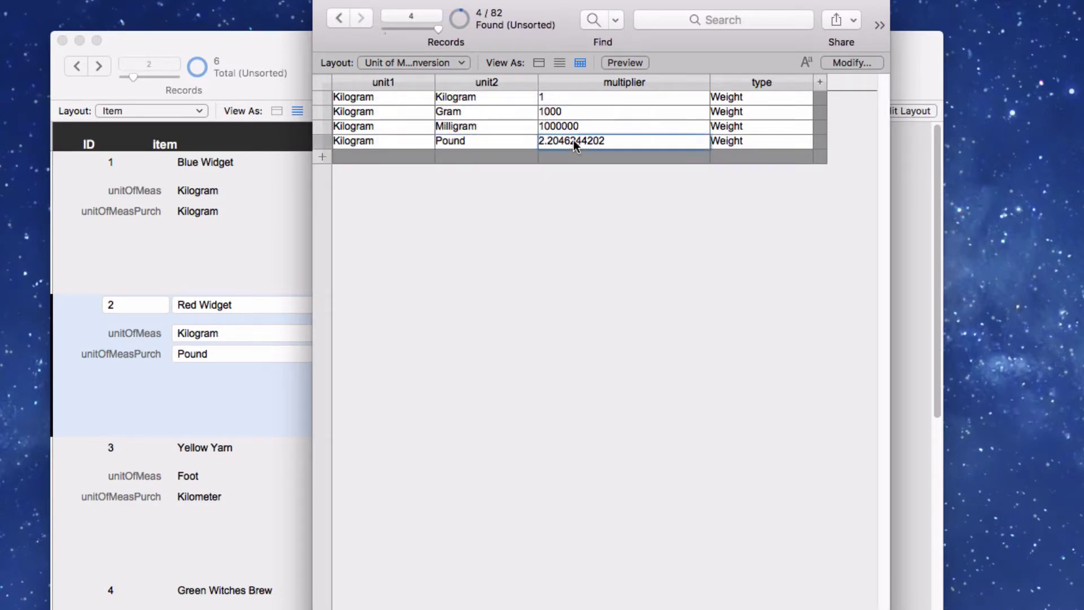
{"action": "left_click_drag", "start_coordinate": [630, 139], "coordinate": [523, 139]}
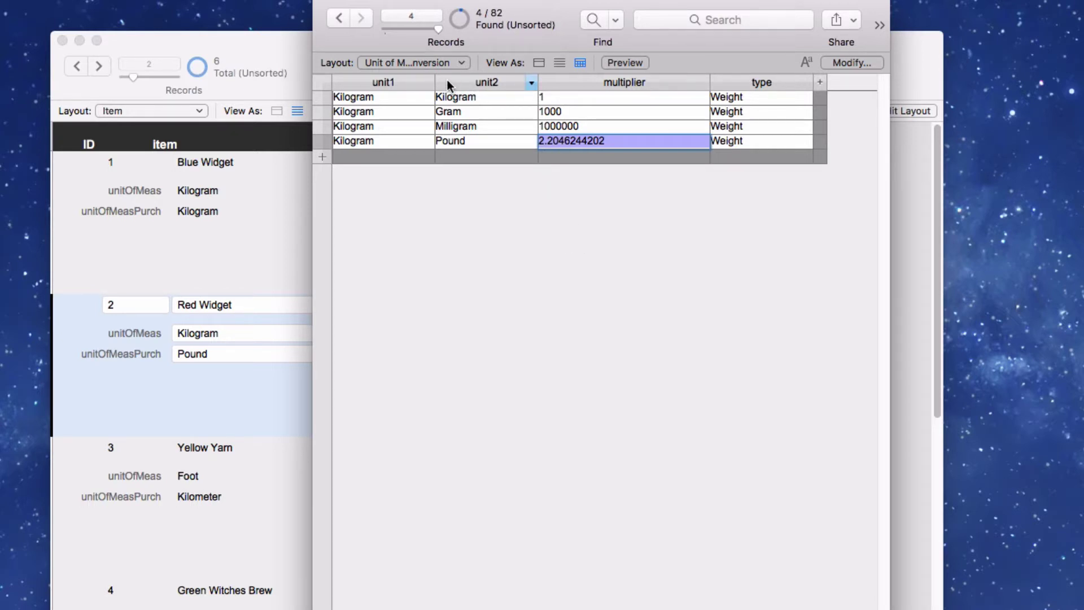
{"action": "key", "text": "super+j"}
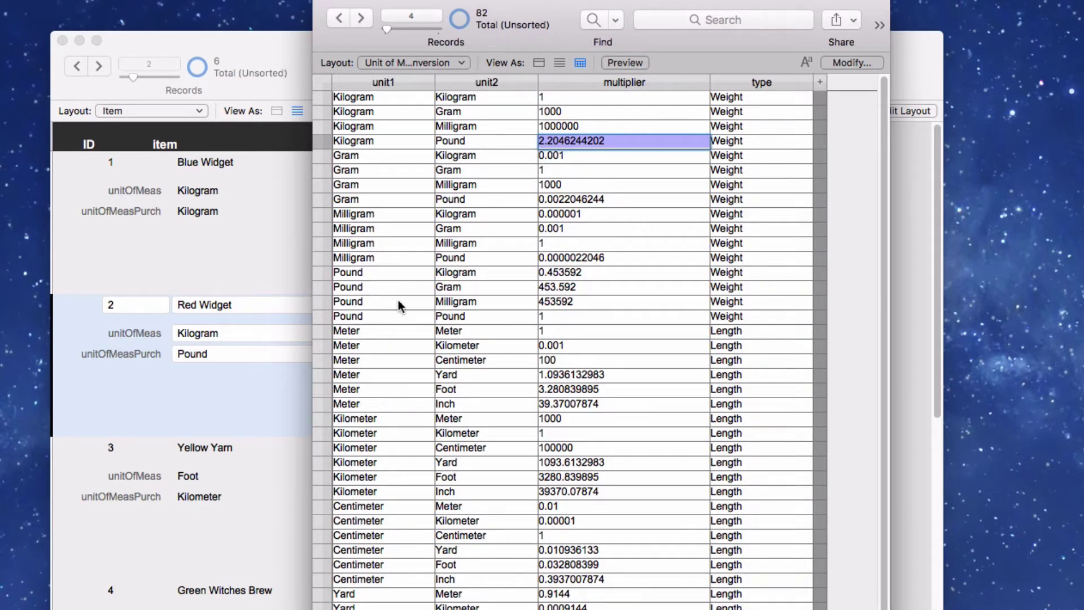
- Note the Pound-to-Kilogram multiplier 0.453592, then move the conversion window right behind the Item list
{"action": "left_click", "coordinate": [389, 272]}
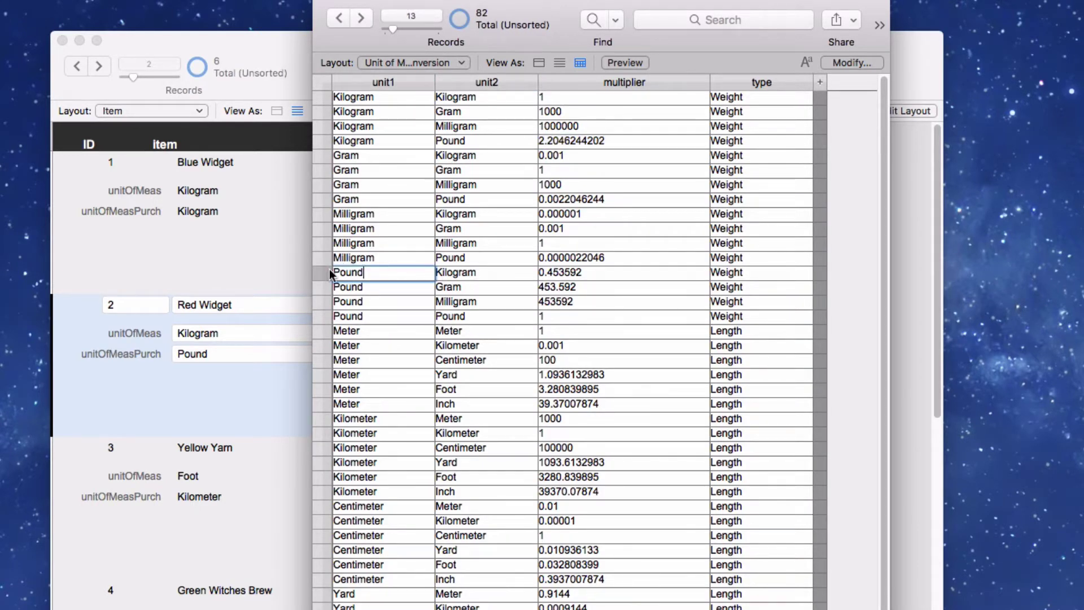
{"action": "left_click", "coordinate": [590, 276]}
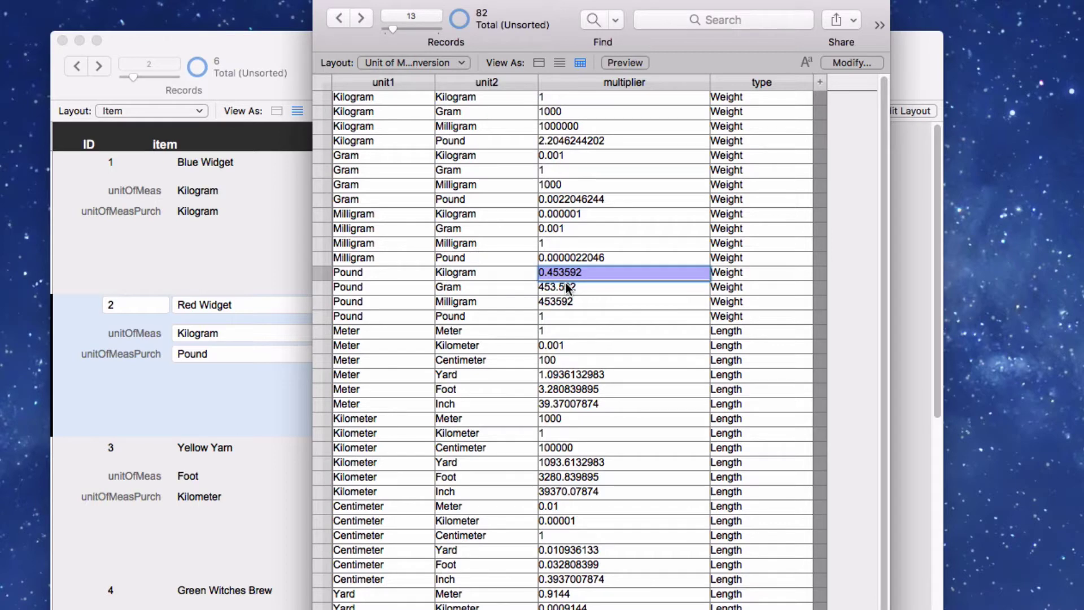
{"action": "left_click_drag", "start_coordinate": [581, 3], "coordinate": [849, 14]}
{"action": "left_click", "coordinate": [446, 339]}
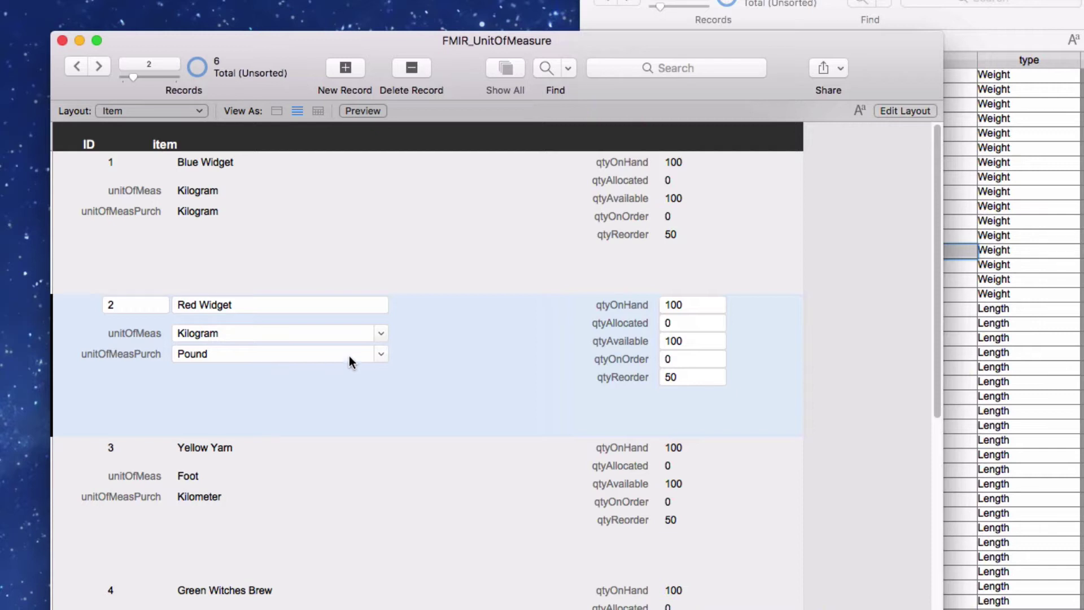
- Review Yellow Yarn's purchase unit choices, keeping Kilometer, and switch to the Order layout
{"action": "scroll", "coordinate": [440, 491], "scroll_direction": "down", "scroll_amount": 1}
{"action": "left_click", "coordinate": [382, 465]}
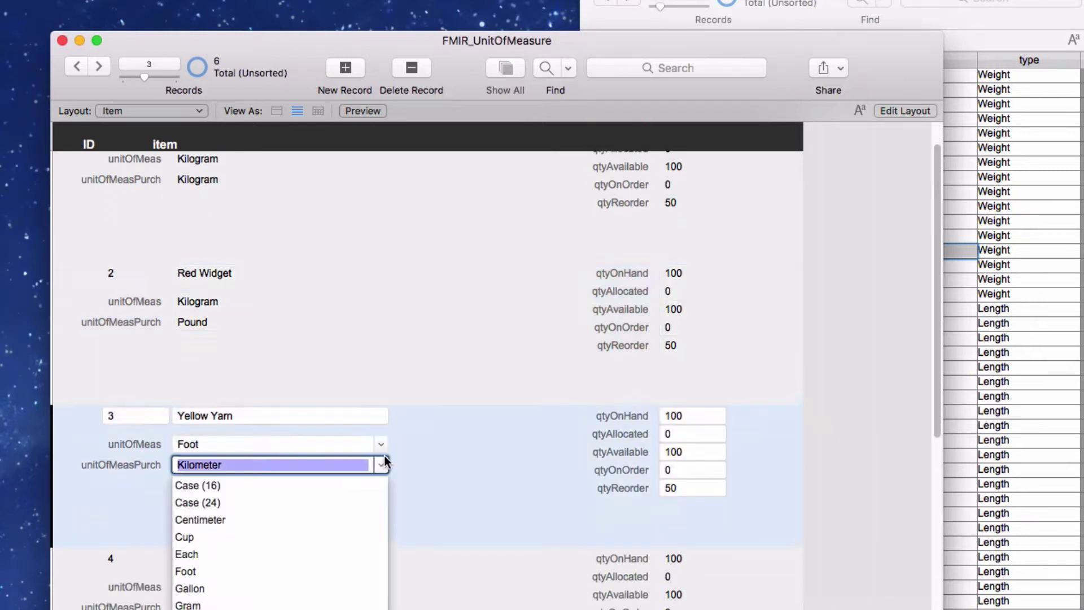
{"action": "left_click", "coordinate": [480, 451]}
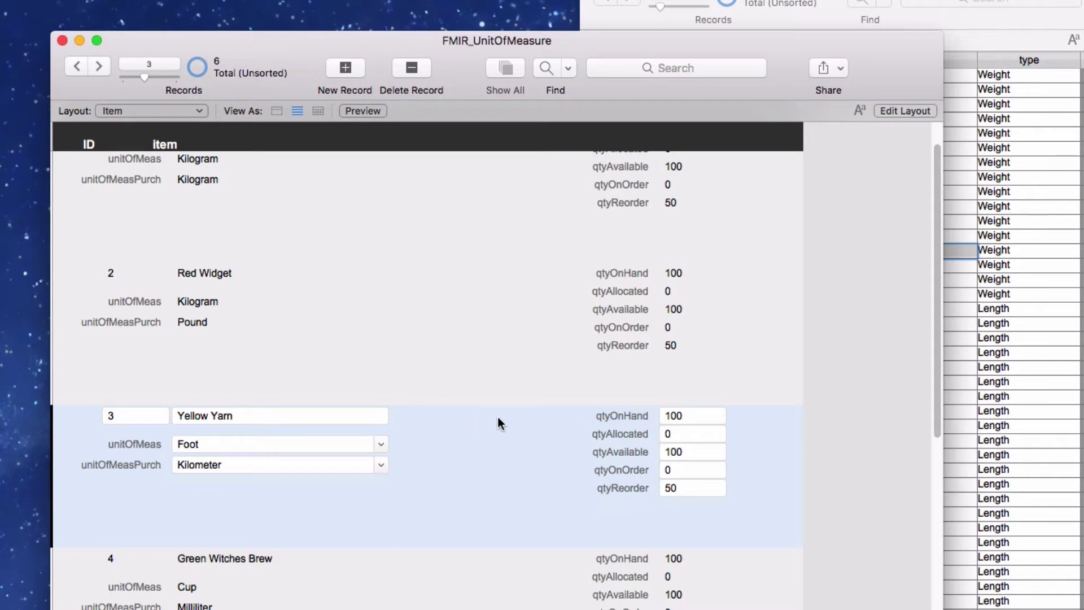
{"action": "left_click", "coordinate": [988, 17]}
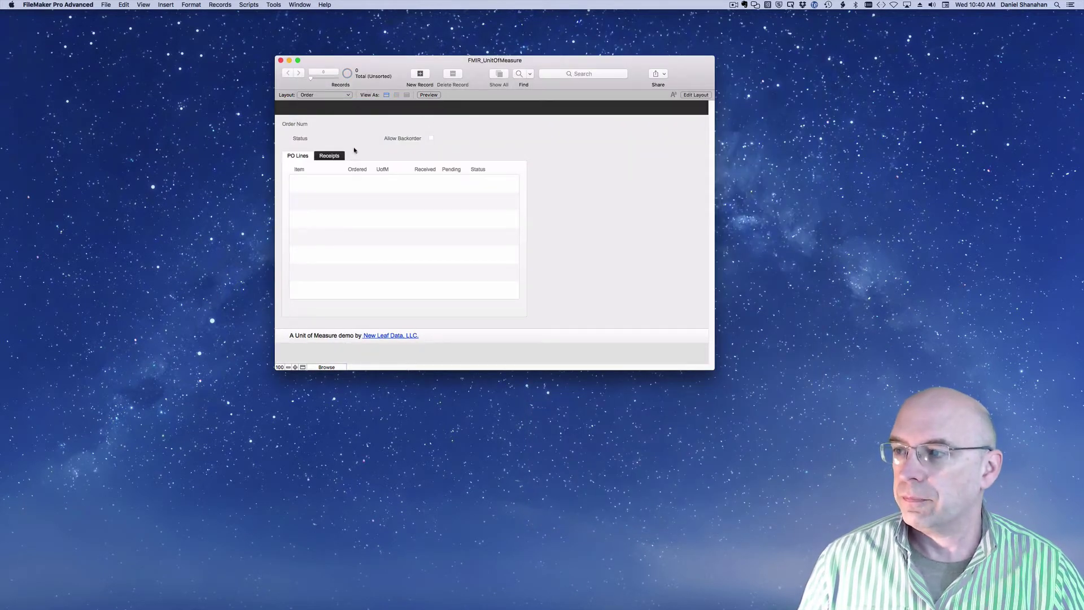
- Create a new purchase order with a first line ordering 10 Blue Widget
{"action": "left_click", "coordinate": [420, 73]}
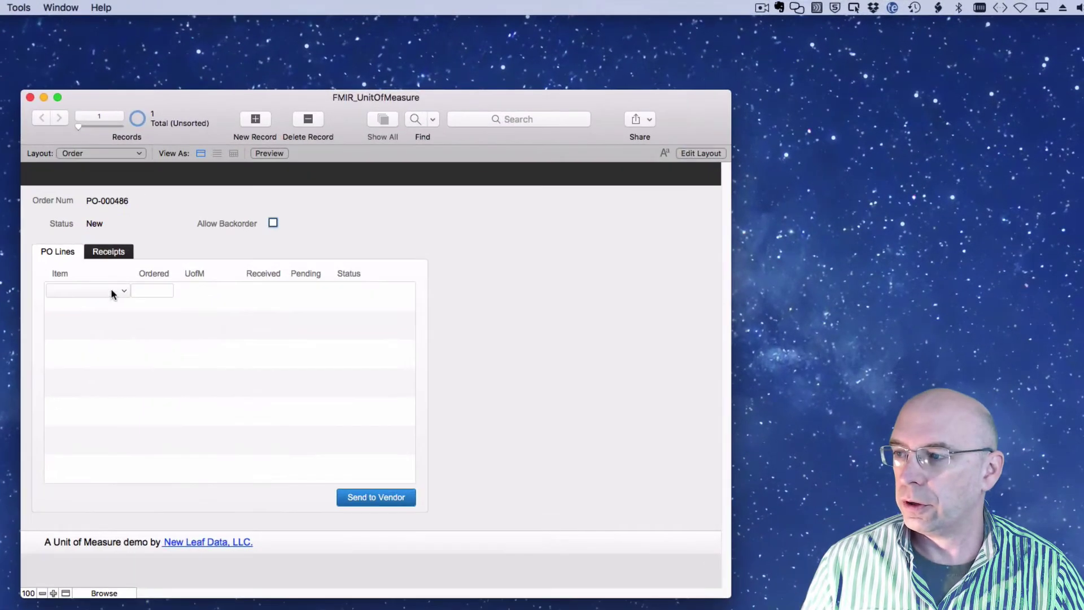
{"action": "left_click", "coordinate": [111, 291]}
{"action": "left_click", "coordinate": [110, 290]}
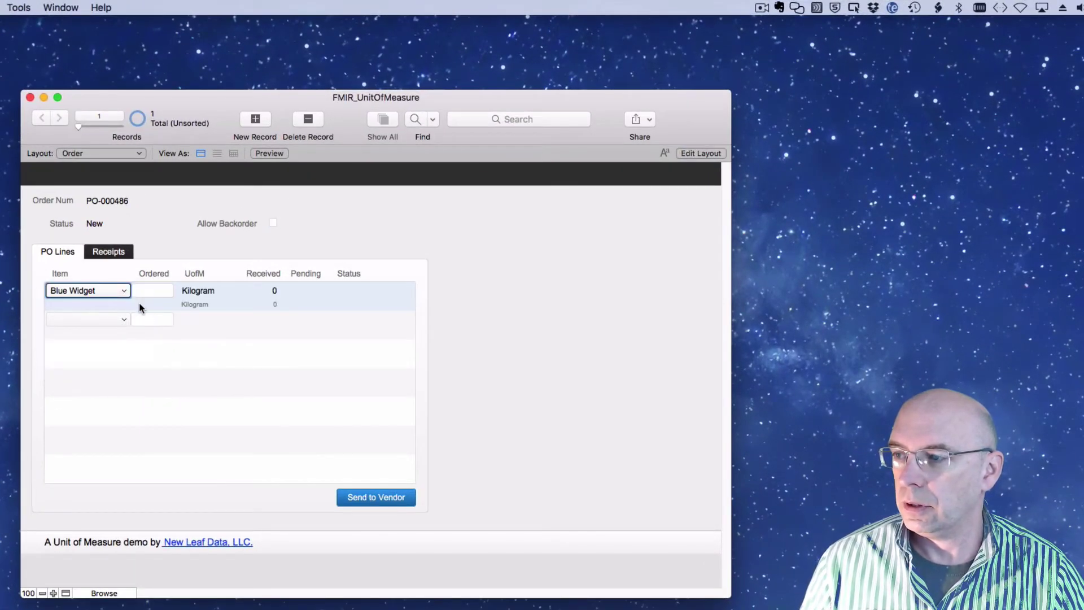
{"action": "left_click", "coordinate": [147, 290]}
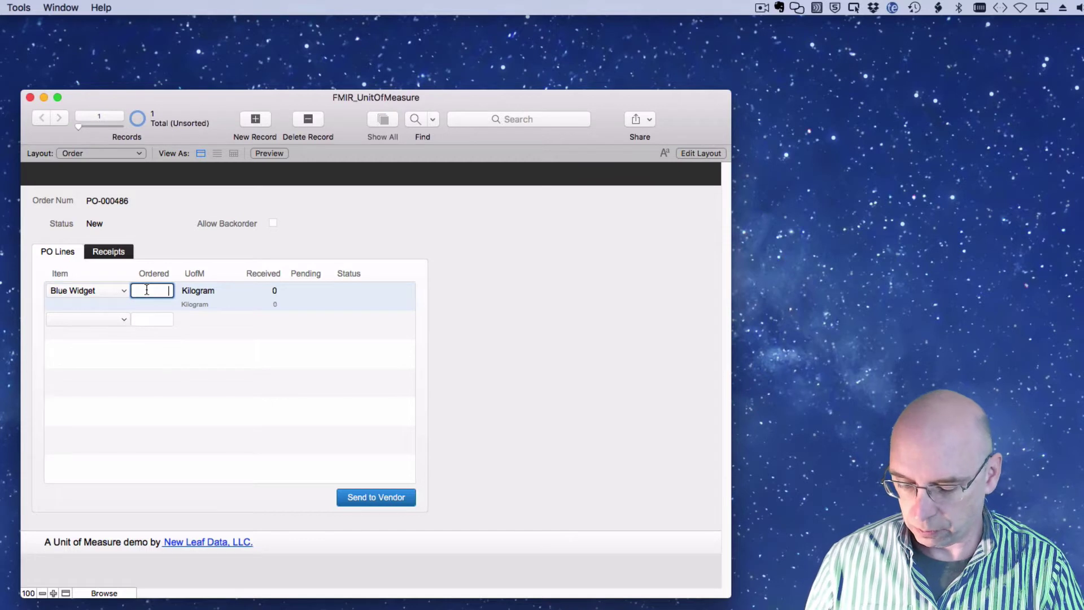
{"action": "type", "text": "10"}
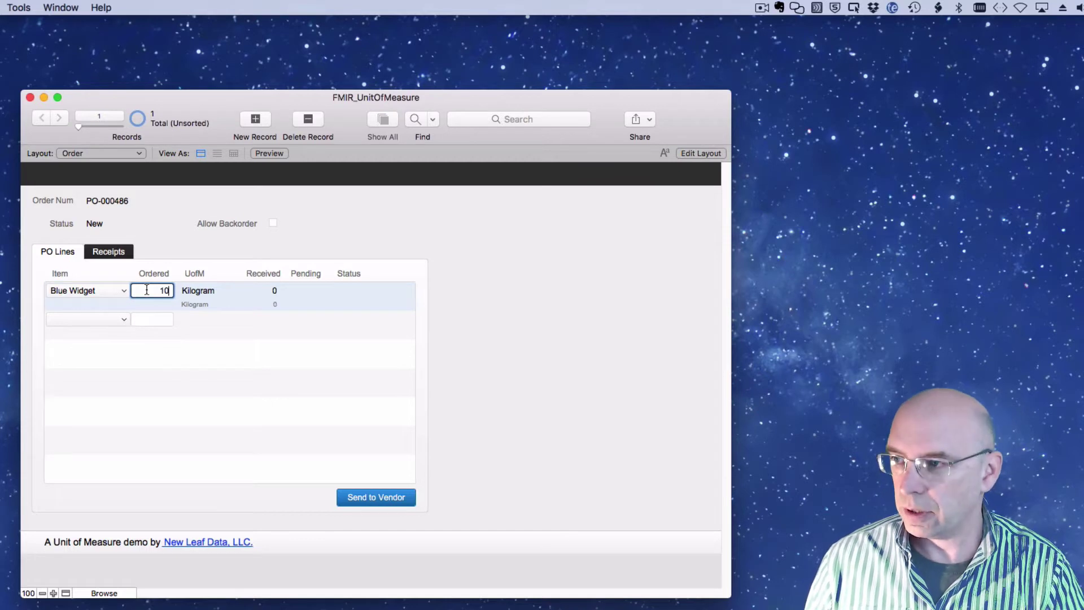
- Add a Red Widget line ordering 150 Kilogram, converted to 330.6937 Pound
{"action": "left_click", "coordinate": [111, 319]}
{"action": "left_click", "coordinate": [97, 347]}
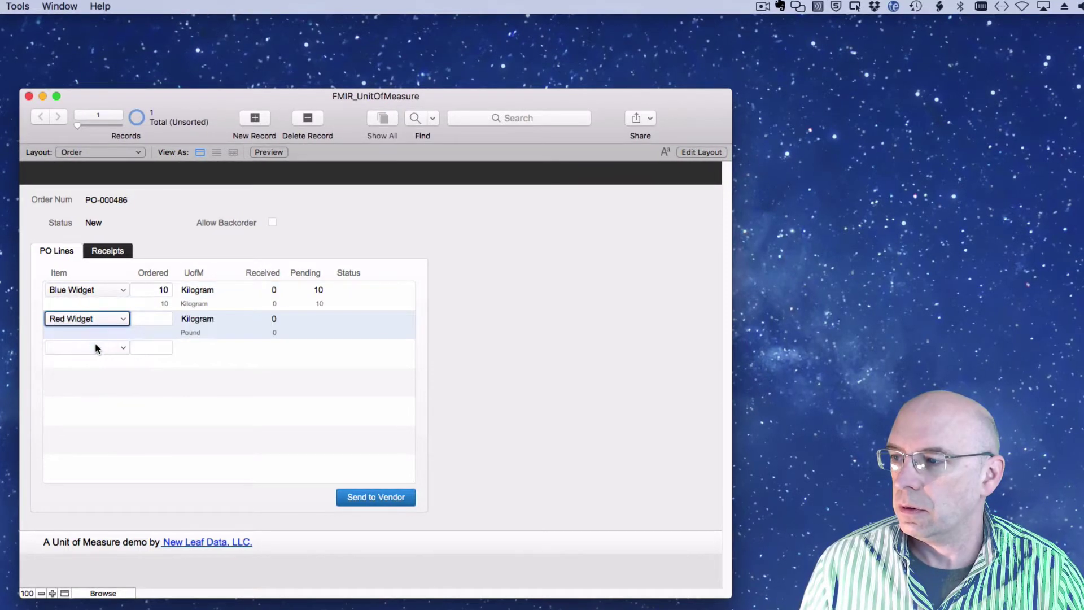
{"action": "left_click", "coordinate": [148, 318]}
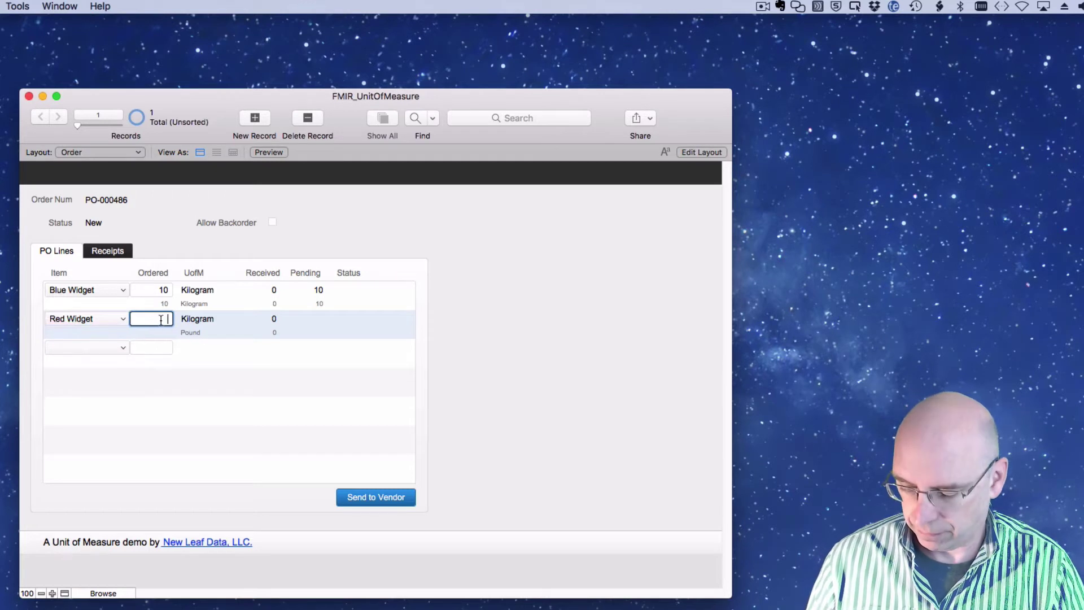
{"action": "type", "text": "150"}
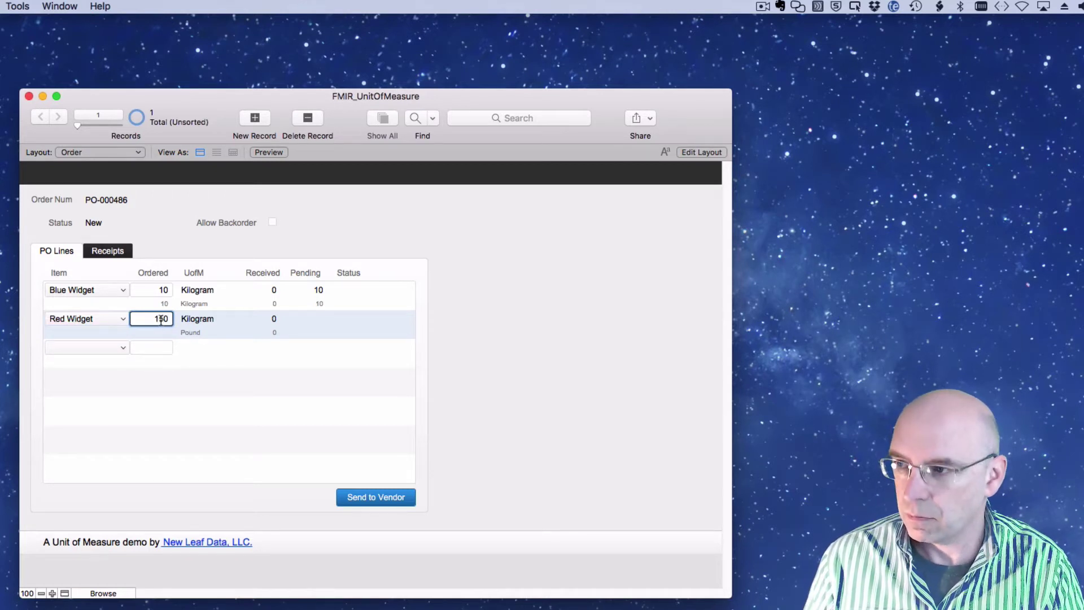
{"action": "key", "text": "Tab"}
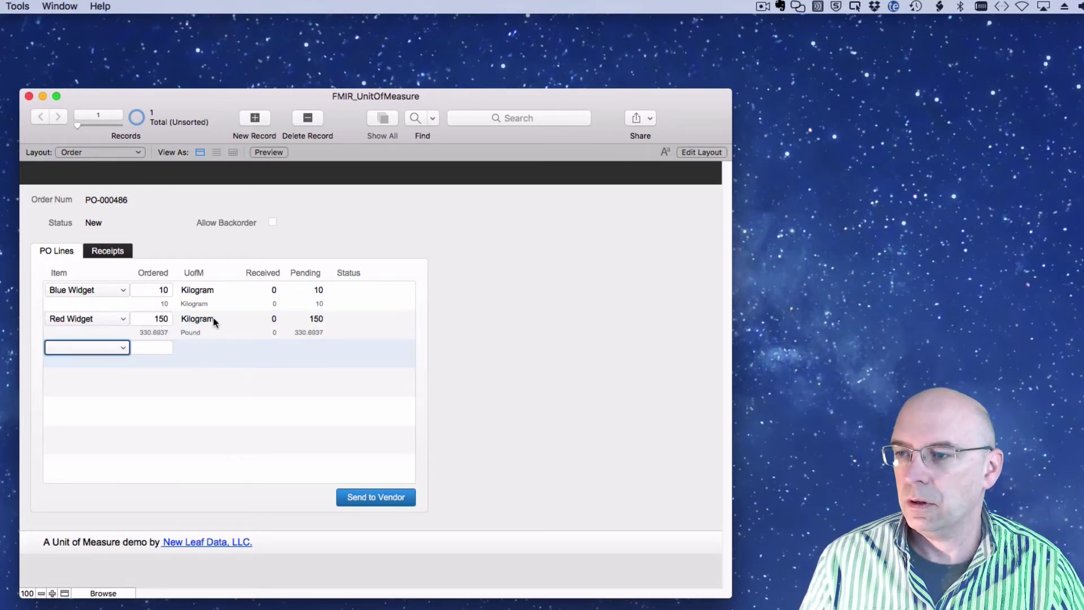
{"action": "left_click", "coordinate": [468, 327]}
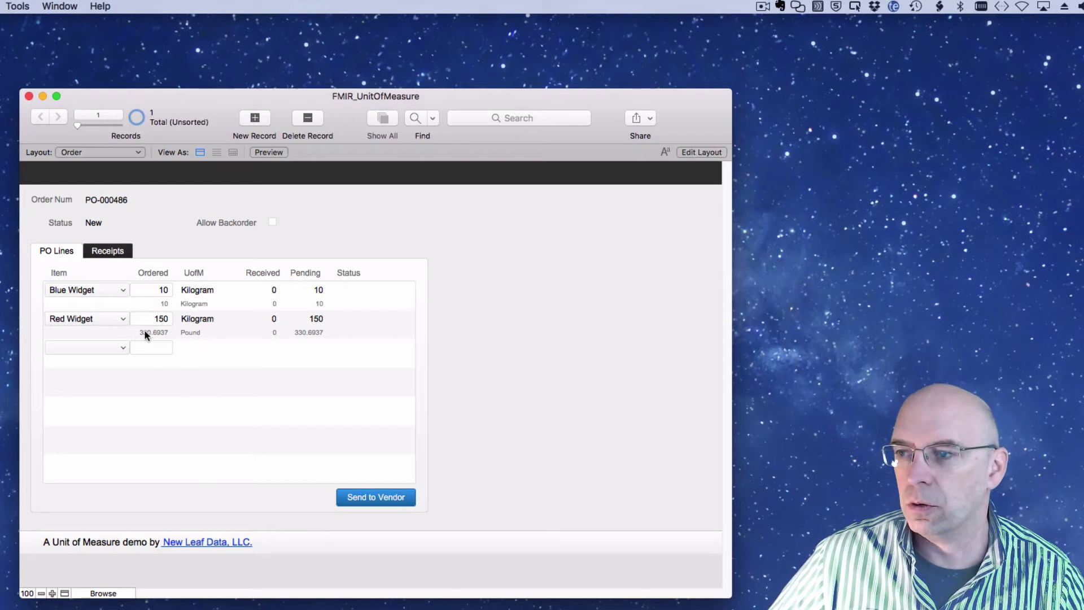
{"action": "left_click", "coordinate": [160, 335]}
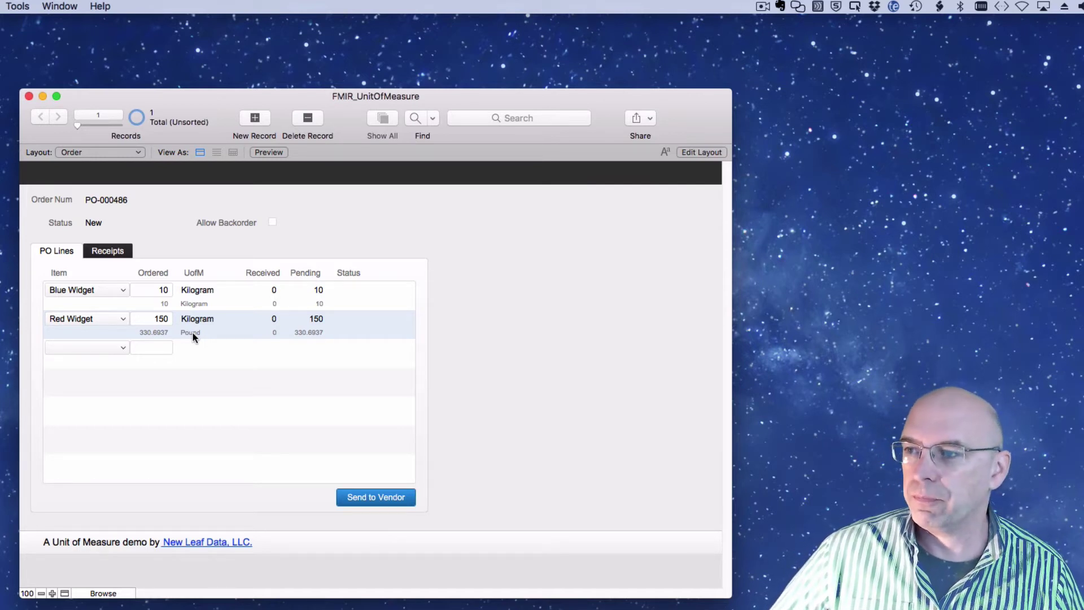
{"action": "left_click", "coordinate": [468, 356]}
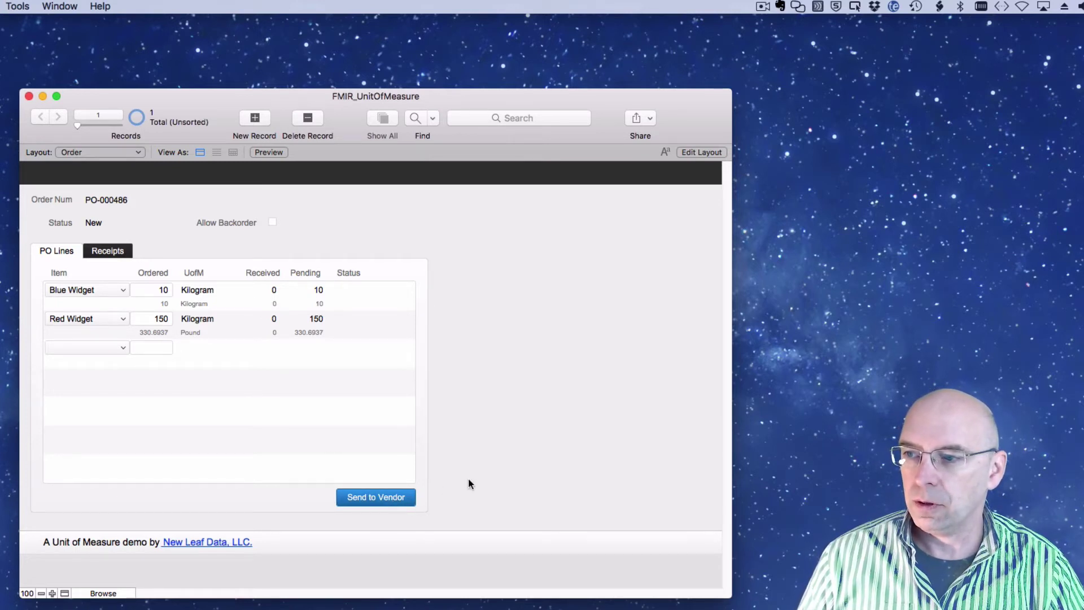
- Send the order to the vendor and close the PO Form preview showing 330.6937 Pound
{"action": "left_click", "coordinate": [388, 502]}
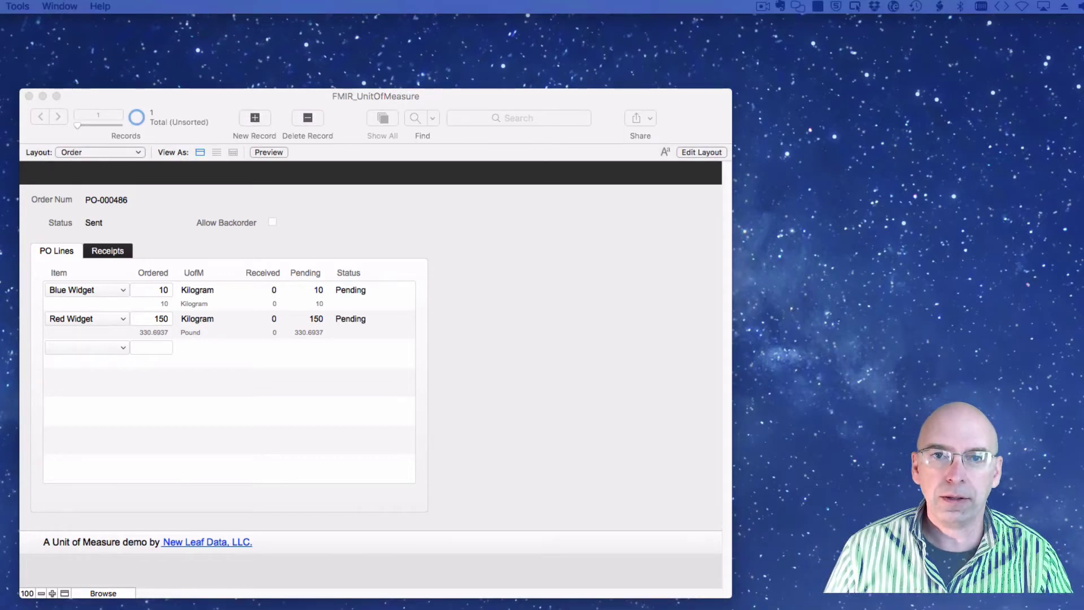
{"action": "left_click_drag", "start_coordinate": [937, 19], "coordinate": [763, 49]}
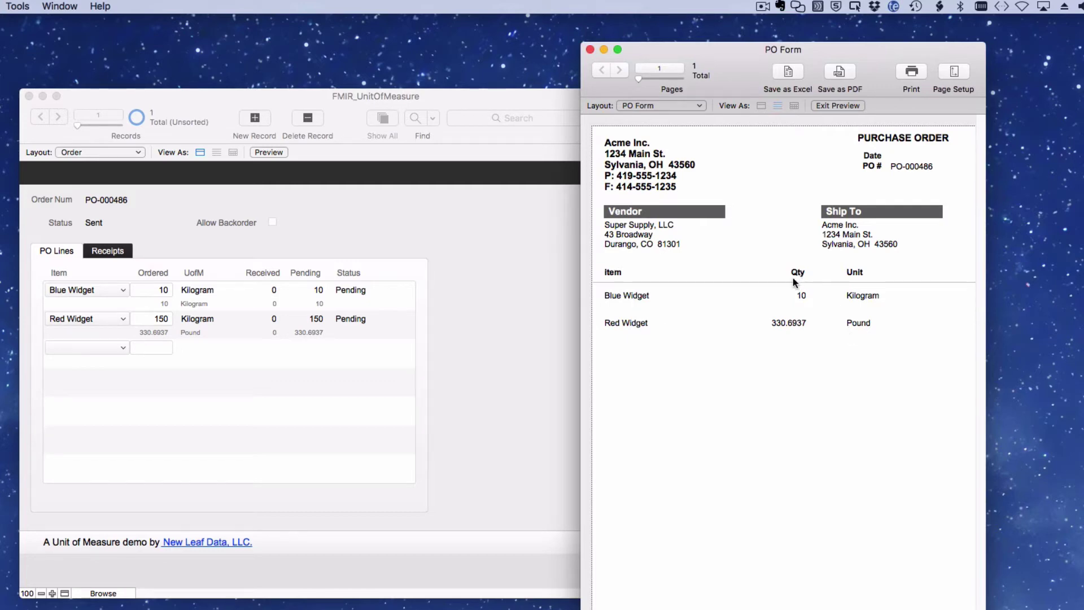
{"action": "left_click", "coordinate": [591, 50]}
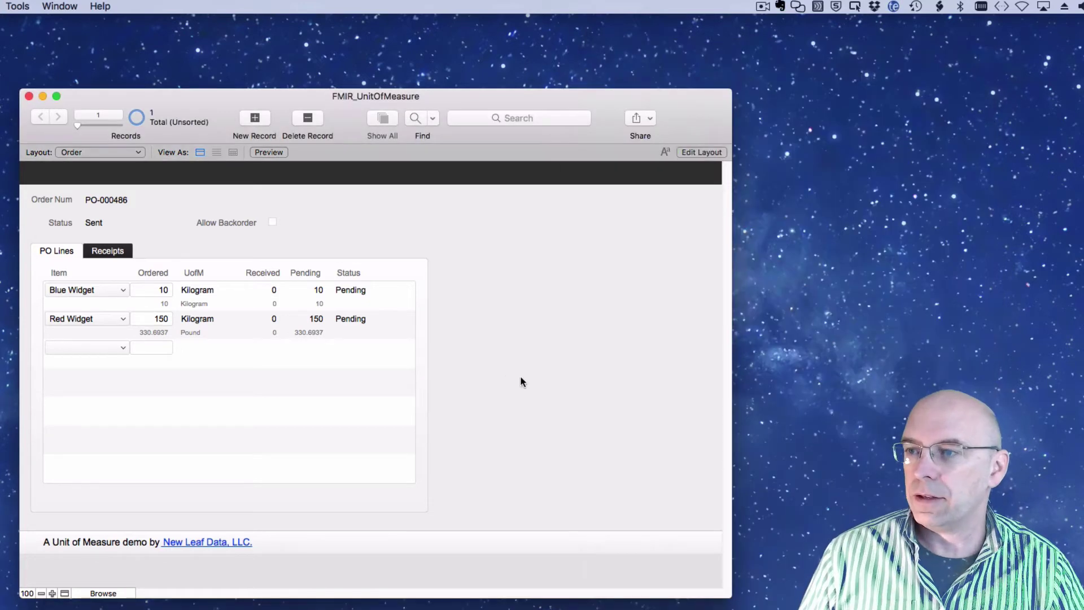
- On the Receipt layout, set Order Type to Purchase Order and choose the order being received
{"action": "left_click", "coordinate": [121, 152]}
{"action": "left_click", "coordinate": [120, 162]}
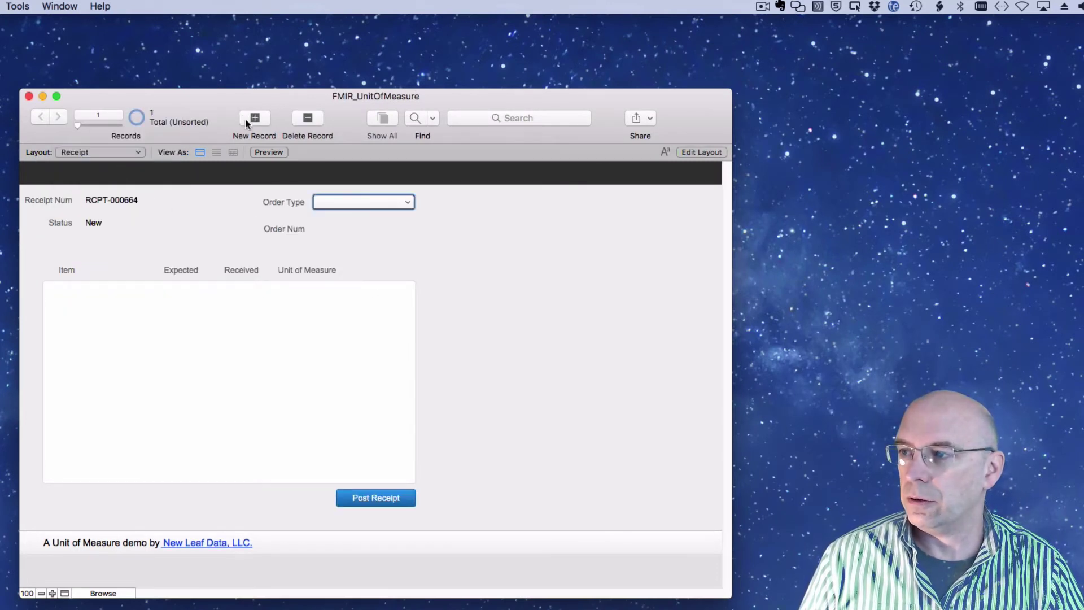
{"action": "left_click", "coordinate": [358, 203]}
{"action": "left_click", "coordinate": [357, 202]}
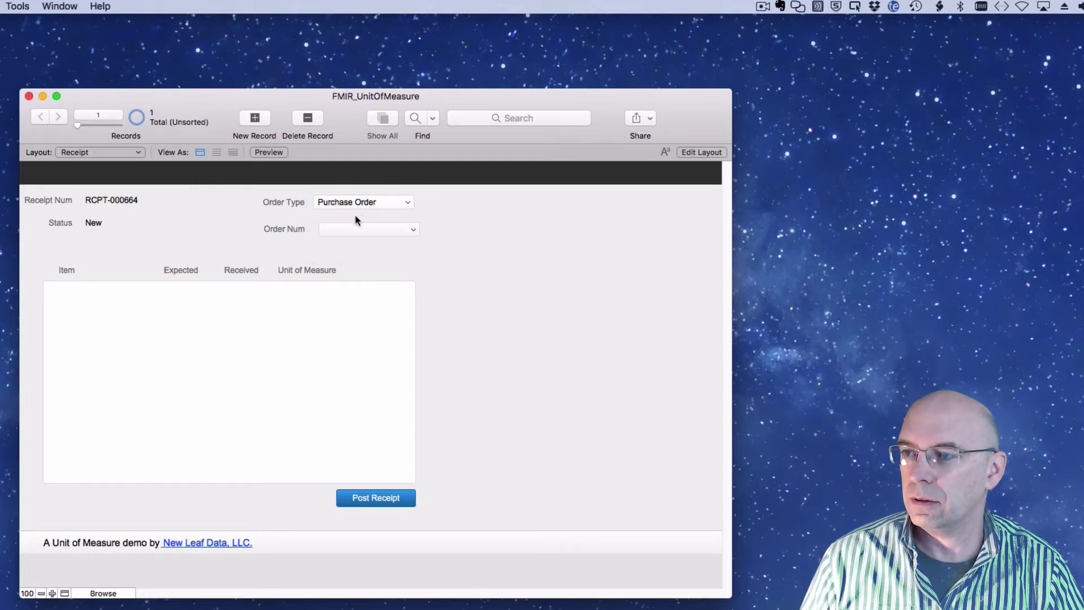
{"action": "left_click", "coordinate": [364, 230]}
{"action": "left_click", "coordinate": [365, 234]}
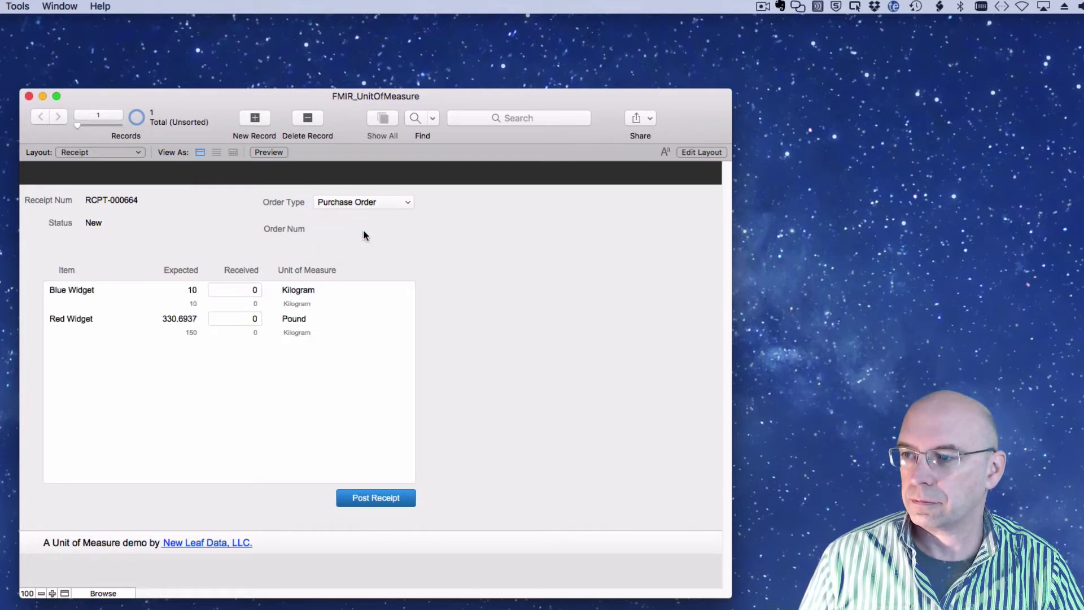
- Enter received quantities 10 for Blue Widget and 330.6937 for Red Widget, then post the receipt
{"action": "left_click", "coordinate": [235, 289]}
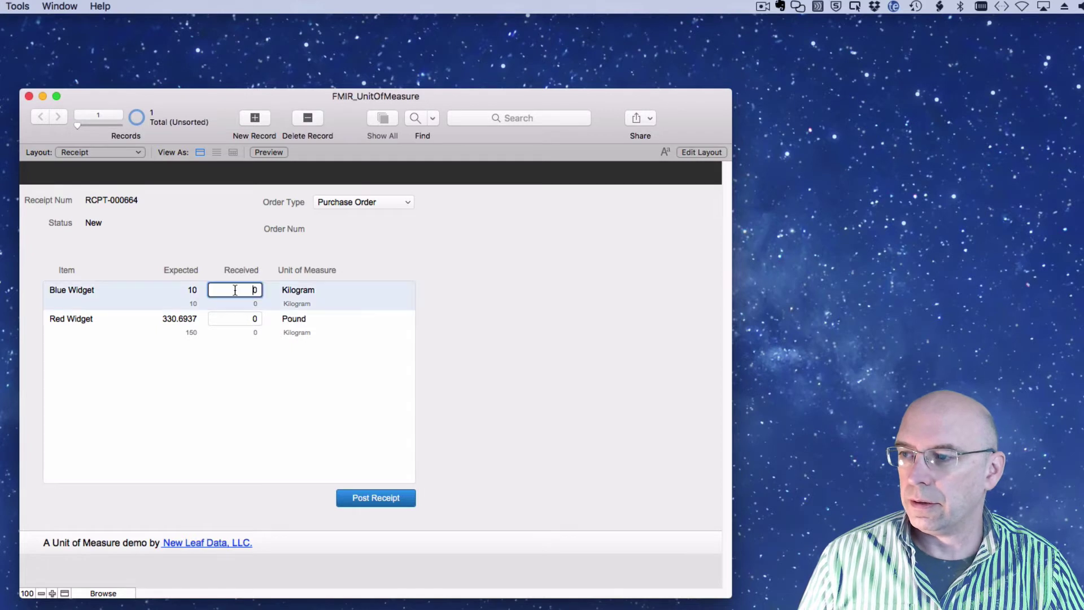
{"action": "left_click", "coordinate": [252, 319]}
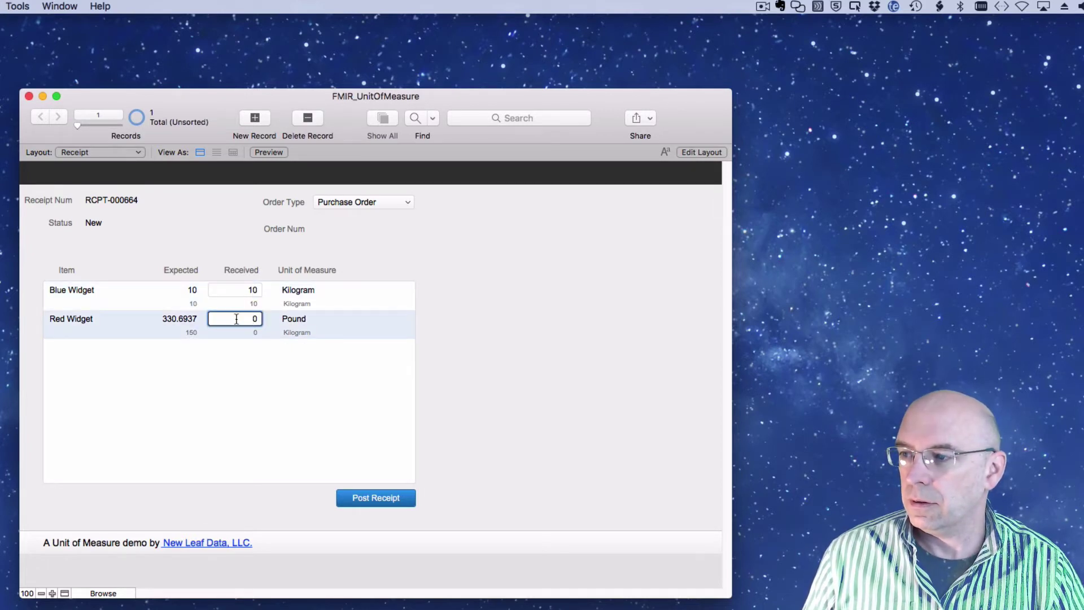
{"action": "double_click", "coordinate": [256, 319]}
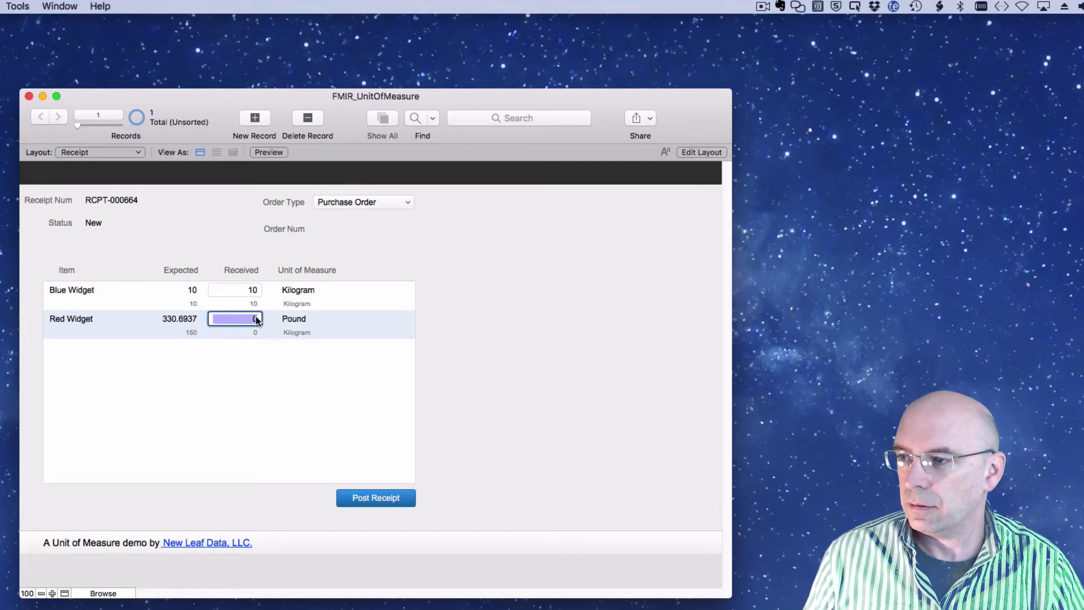
{"action": "type", "text": "330"}
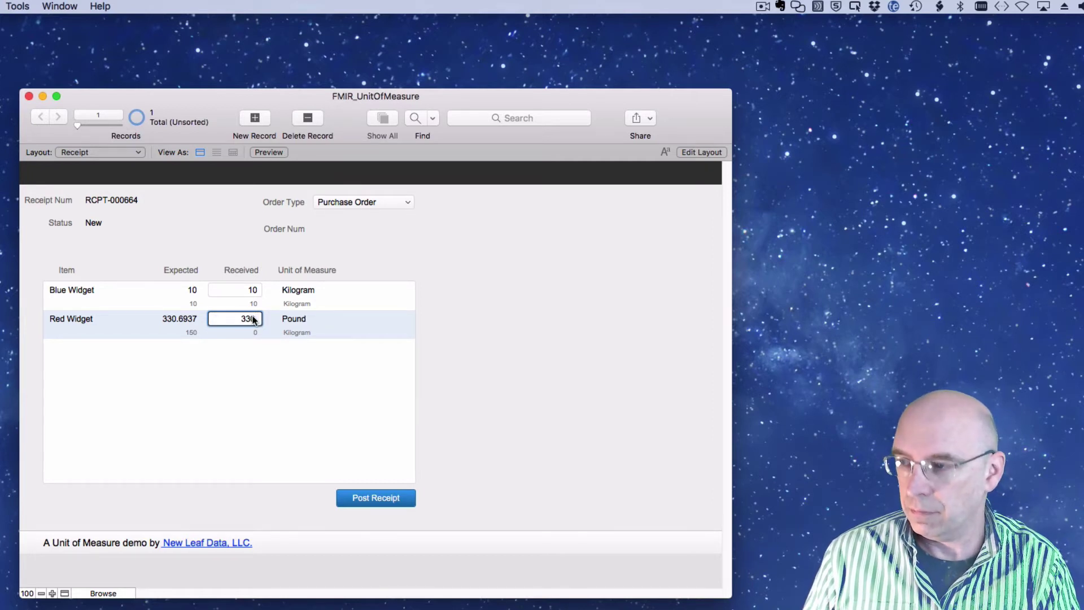
{"action": "type", "text": ".69"}
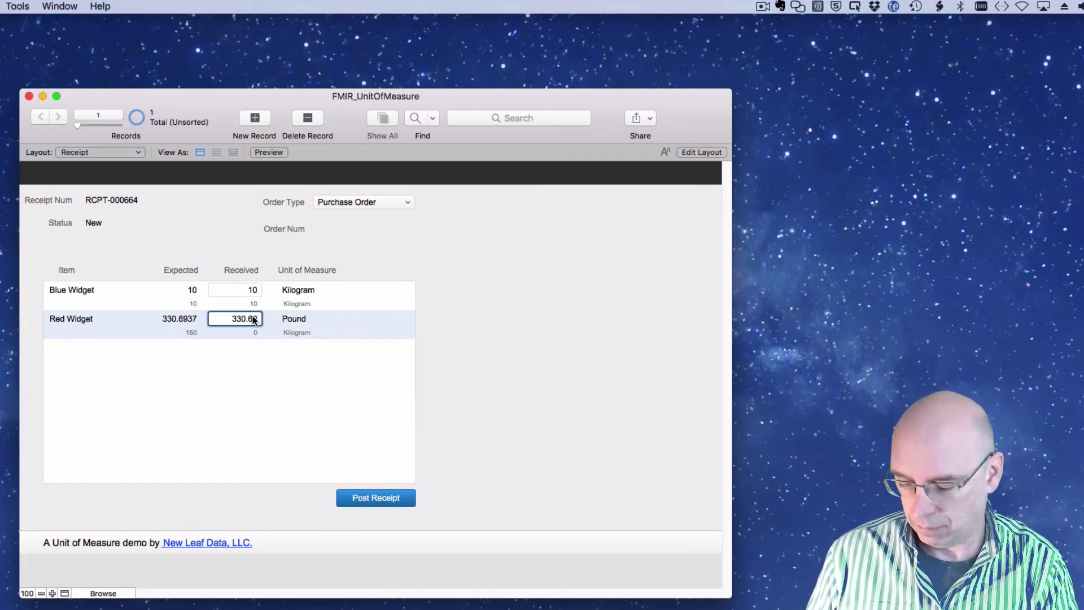
{"action": "type", "text": "37"}
{"action": "key", "text": "Tab"}
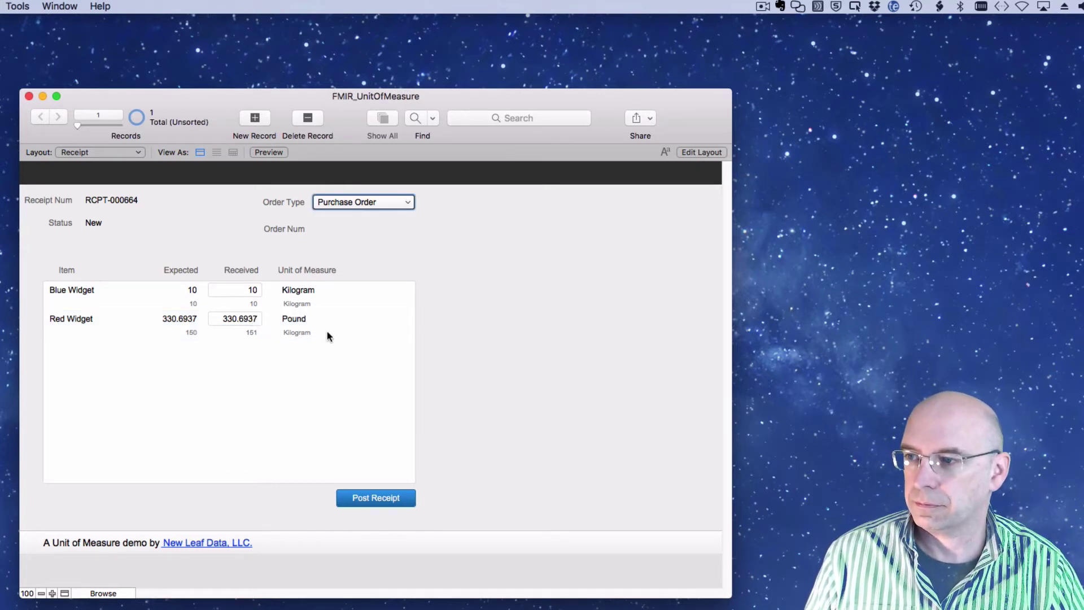
{"action": "left_click", "coordinate": [454, 327]}
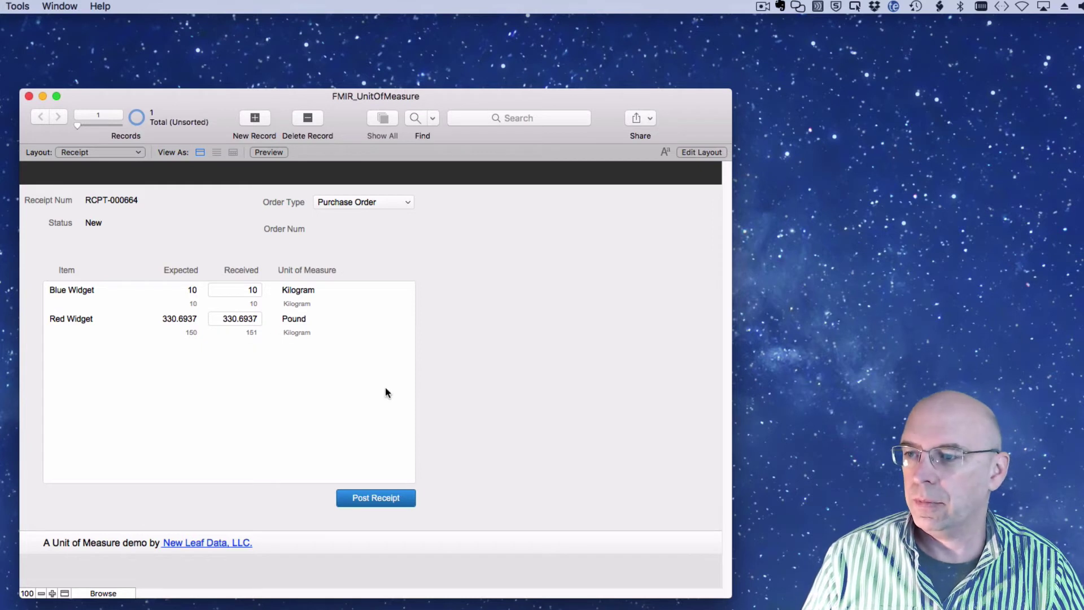
{"action": "left_click", "coordinate": [378, 500]}
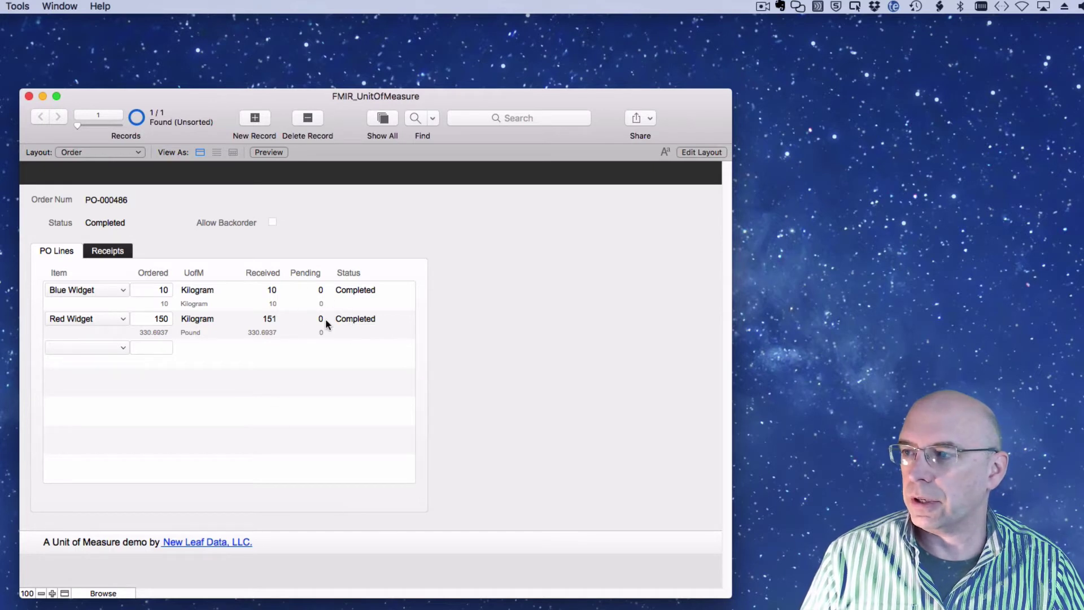
- Switch to the Item layout and check Red Widget's on-order value of -1
{"action": "left_click", "coordinate": [120, 154]}
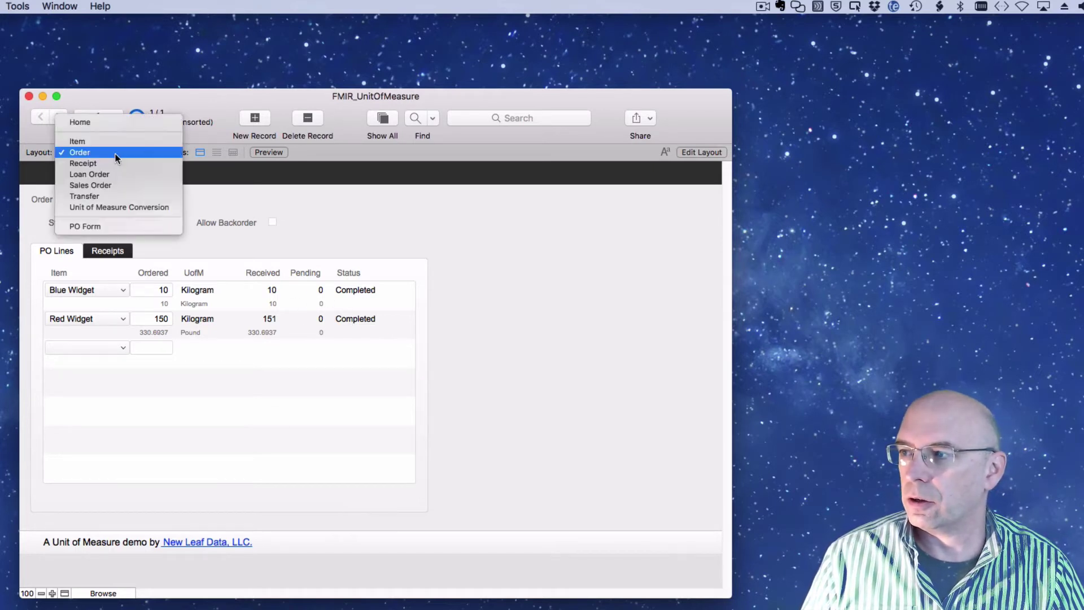
{"action": "left_click", "coordinate": [110, 142]}
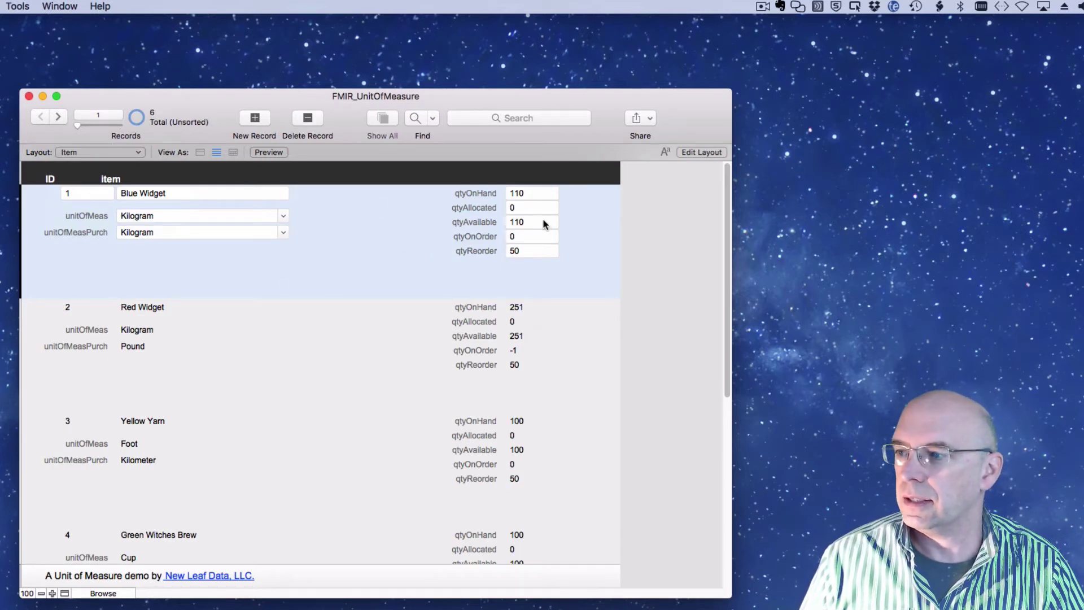
{"action": "left_click", "coordinate": [521, 355]}
{"action": "left_click_drag", "start_coordinate": [520, 356], "coordinate": [485, 351]}
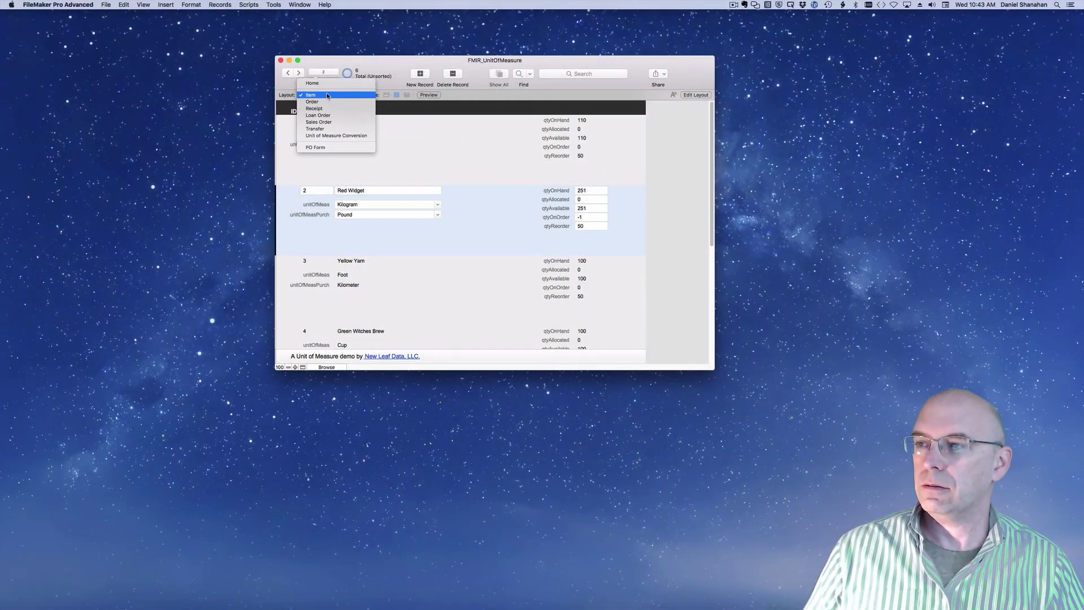
- Review the order's Blue Widget and Red Widget lines, then return to the Item layout
{"action": "left_click", "coordinate": [326, 101]}
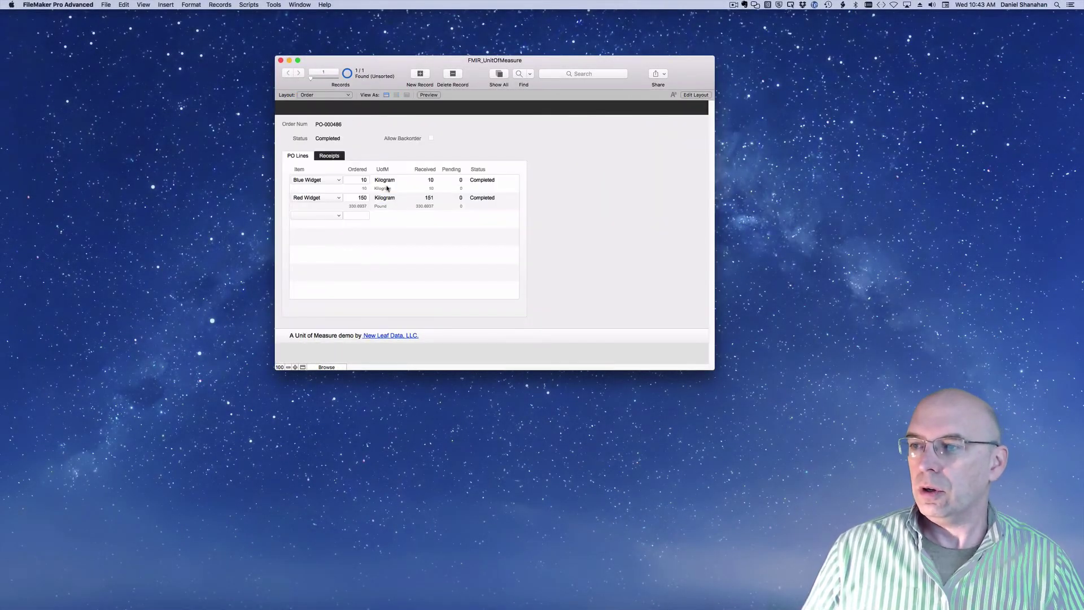
{"action": "left_click", "coordinate": [388, 190]}
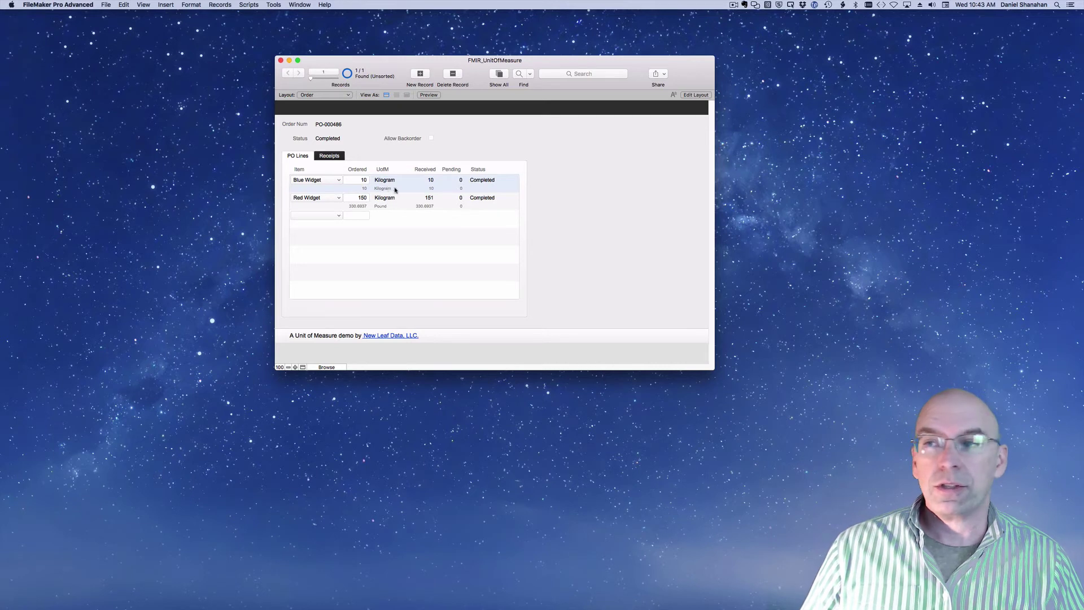
{"action": "left_click", "coordinate": [395, 203]}
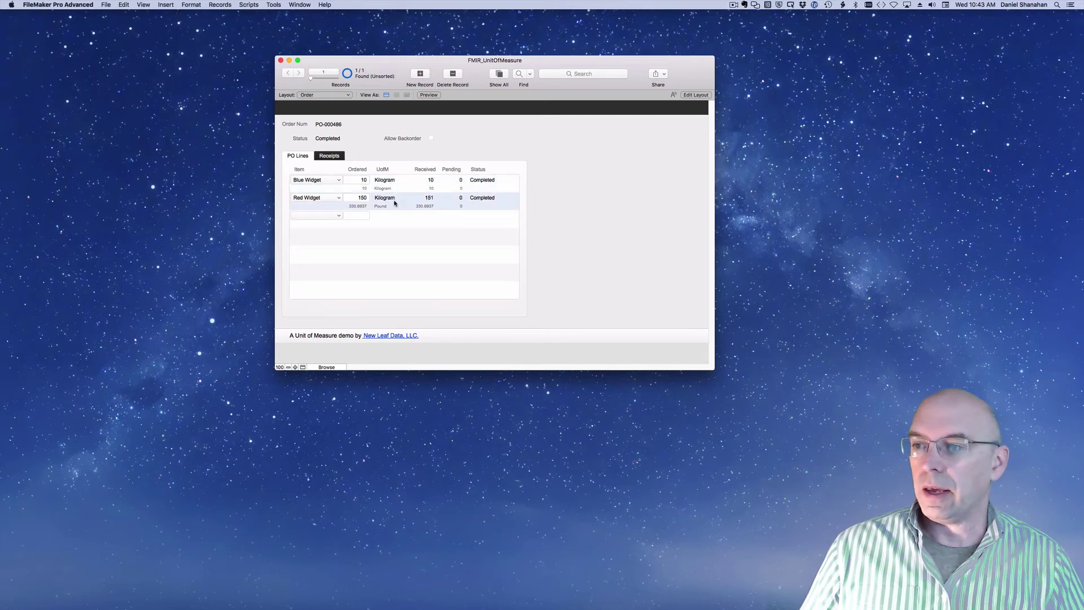
{"action": "left_click", "coordinate": [338, 96]}
{"action": "left_click", "coordinate": [334, 88]}
{"action": "scroll", "coordinate": [542, 211], "scroll_direction": "down", "scroll_amount": 4}
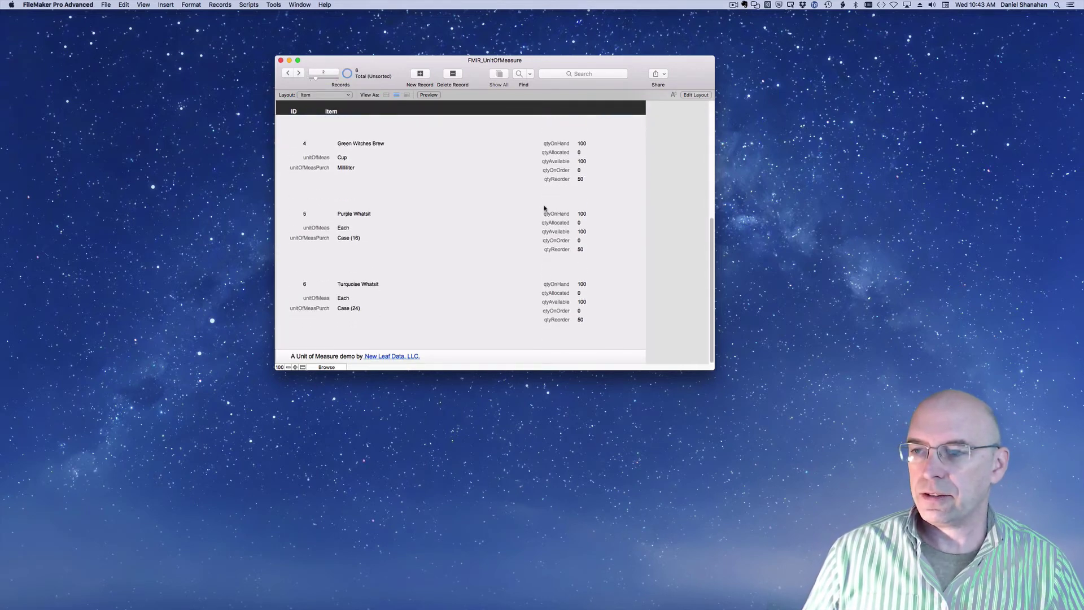
{"action": "left_click", "coordinate": [430, 258]}
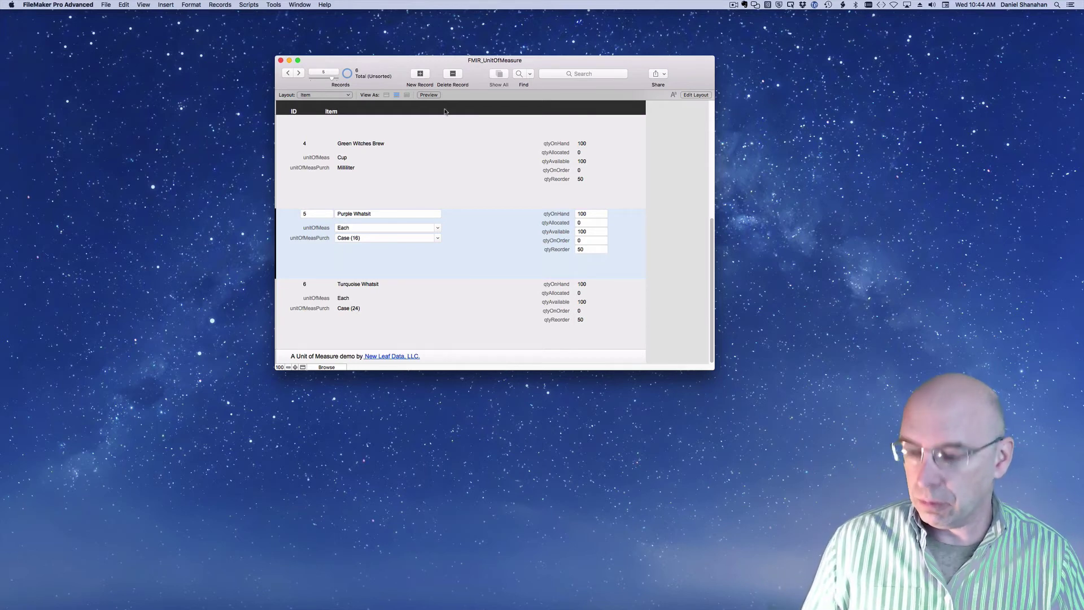
- Open the Unit of Measure Conversion layout in a new window via Manage Layouts
{"action": "left_click", "coordinate": [280, 3]}
{"action": "left_click", "coordinate": [275, 4]}
{"action": "key", "text": "super+shift+d"}
{"action": "left_click", "coordinate": [626, 234]}
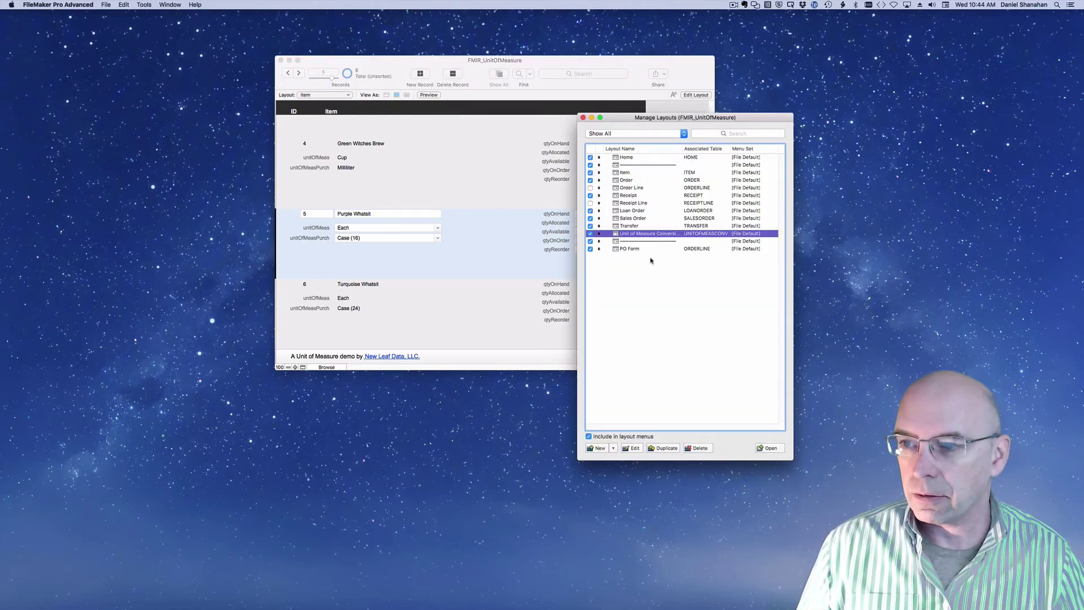
{"action": "left_click", "coordinate": [773, 447]}
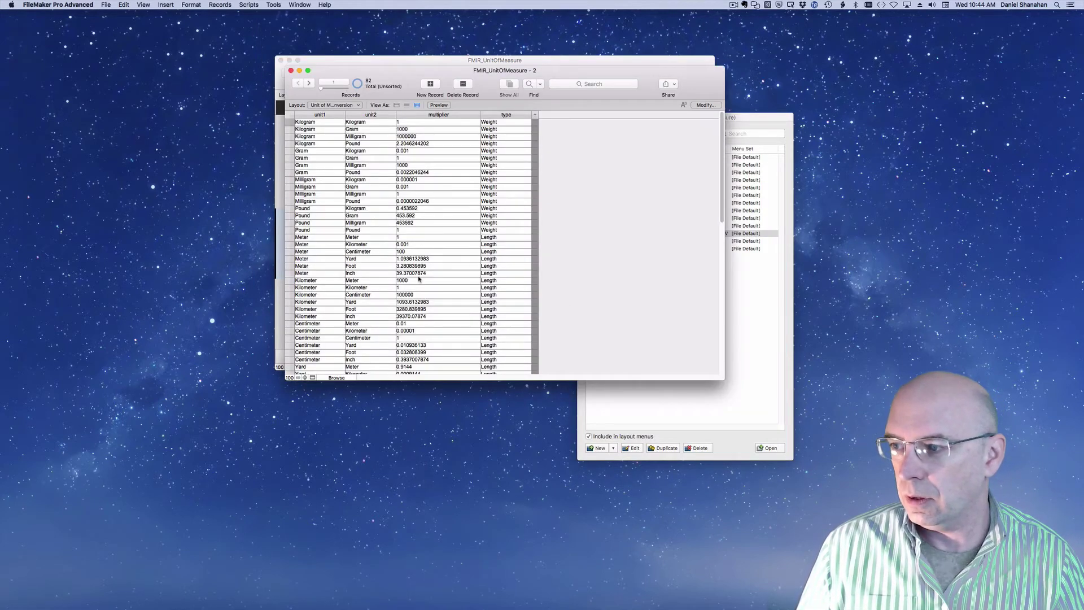
{"action": "scroll", "coordinate": [419, 277], "scroll_direction": "down", "scroll_amount": 10}
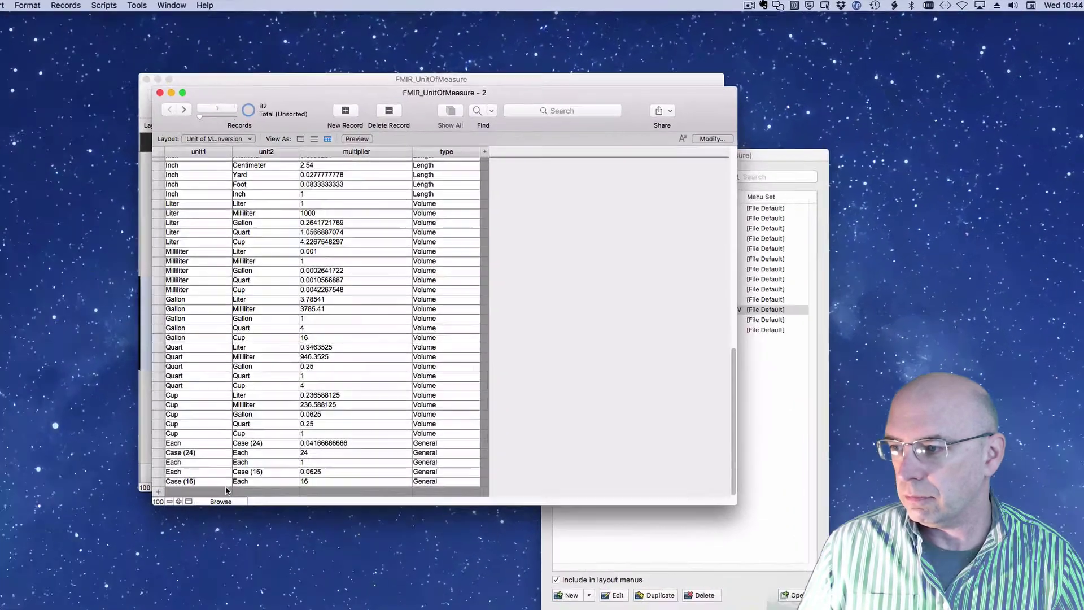
- Add a conversion record Each to Case with multiplier 16
{"action": "left_click", "coordinate": [342, 370]}
{"action": "type", "text": "Each"}
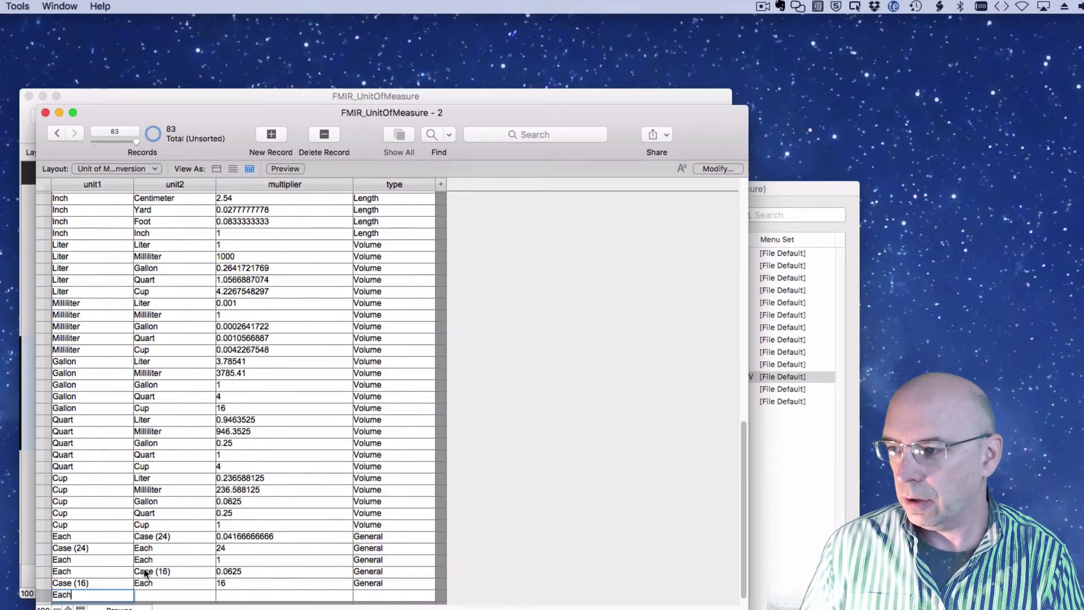
{"action": "key", "text": "Tab"}
{"action": "type", "text": "Case"}
{"action": "key", "text": "BackSpace"}
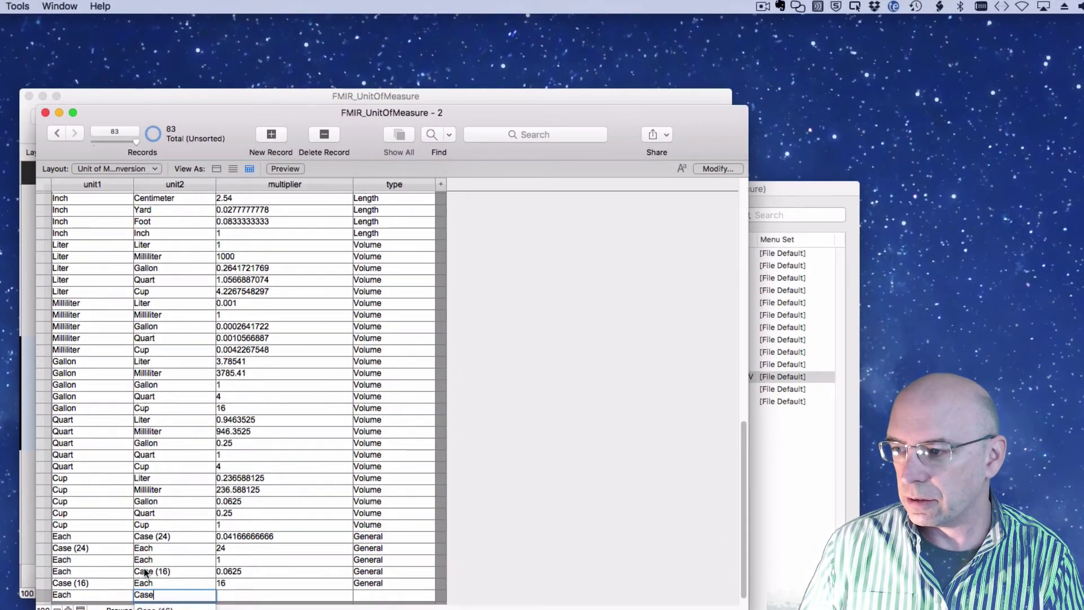
{"action": "key", "text": "Tab"}
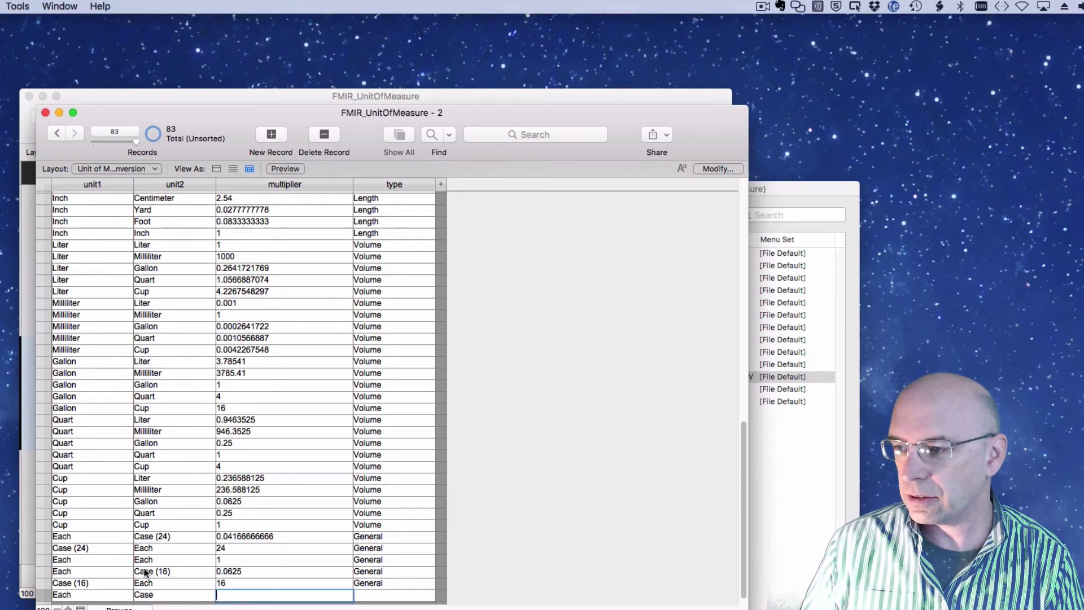
{"action": "type", "text": "16"}
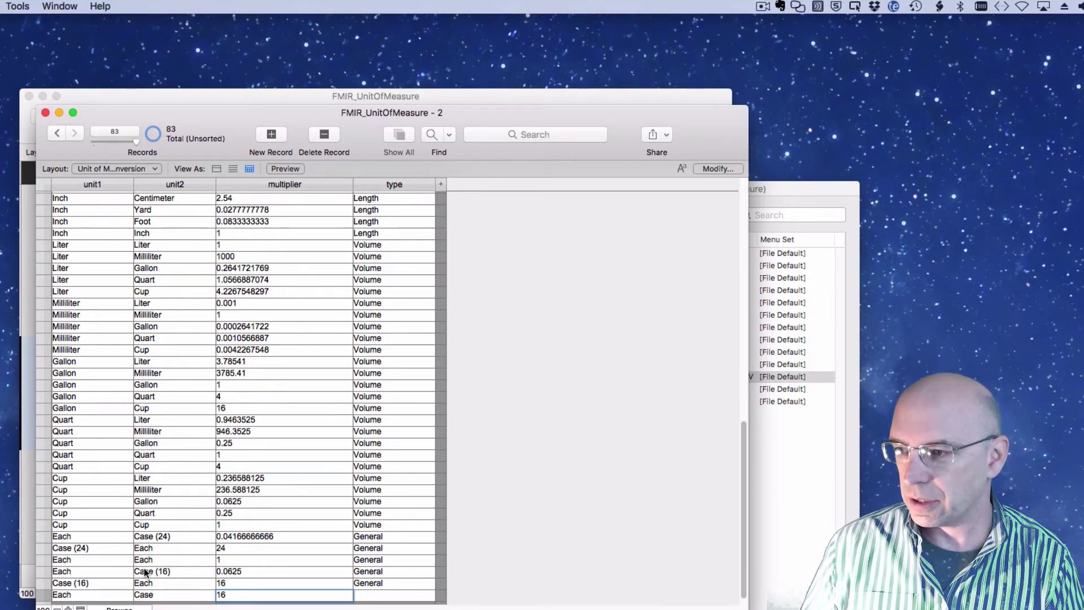
{"action": "key", "text": "super+n"}
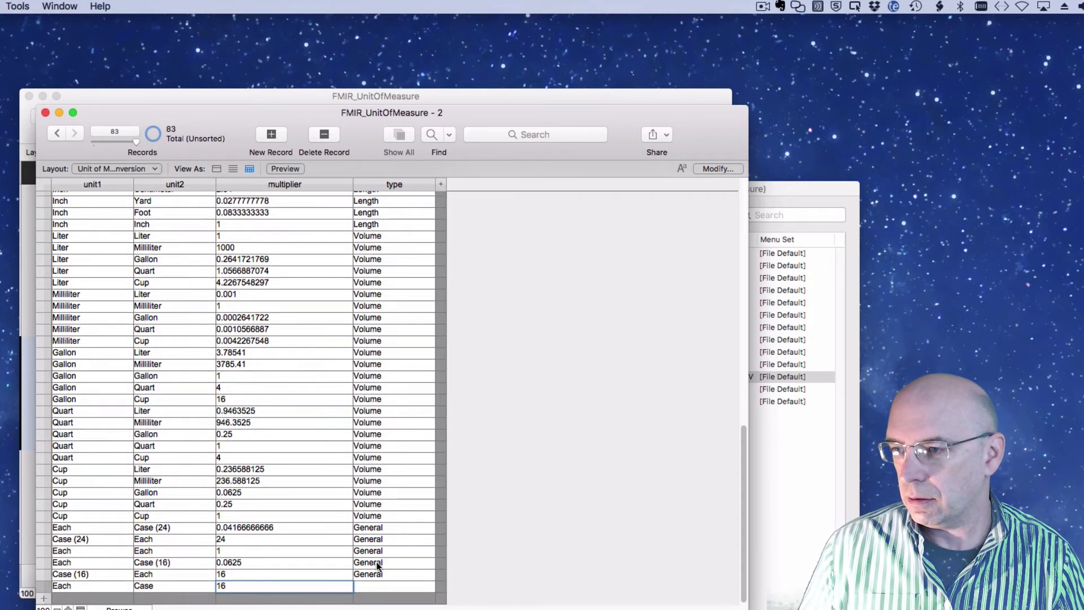
- Add a second conversion record Each to Case with multiplier 24
{"action": "type", "text": "Each"}
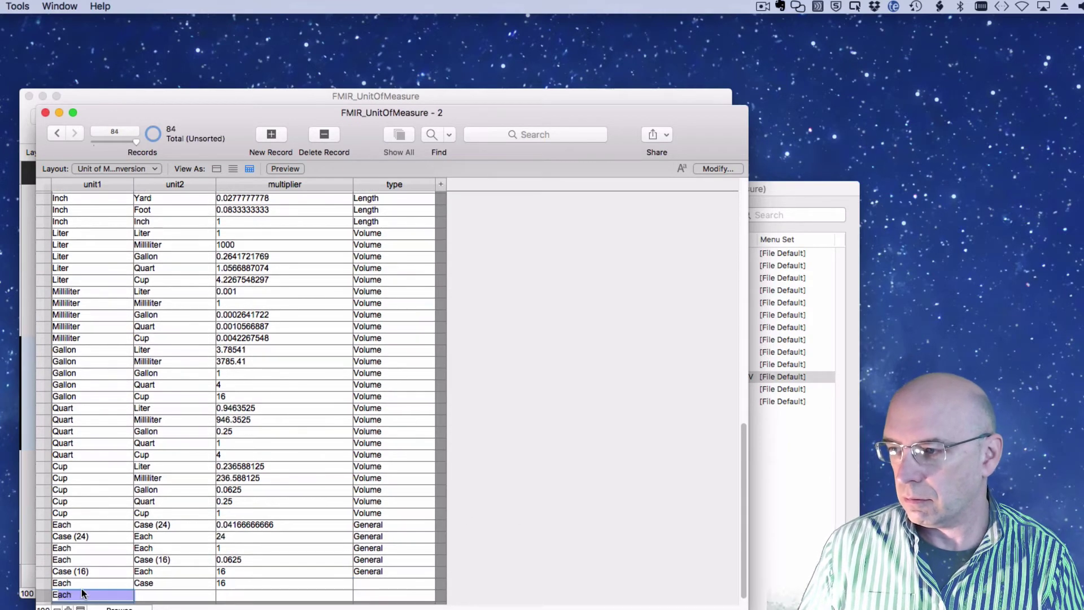
{"action": "key", "text": "Tab"}
{"action": "type", "text": "Case"}
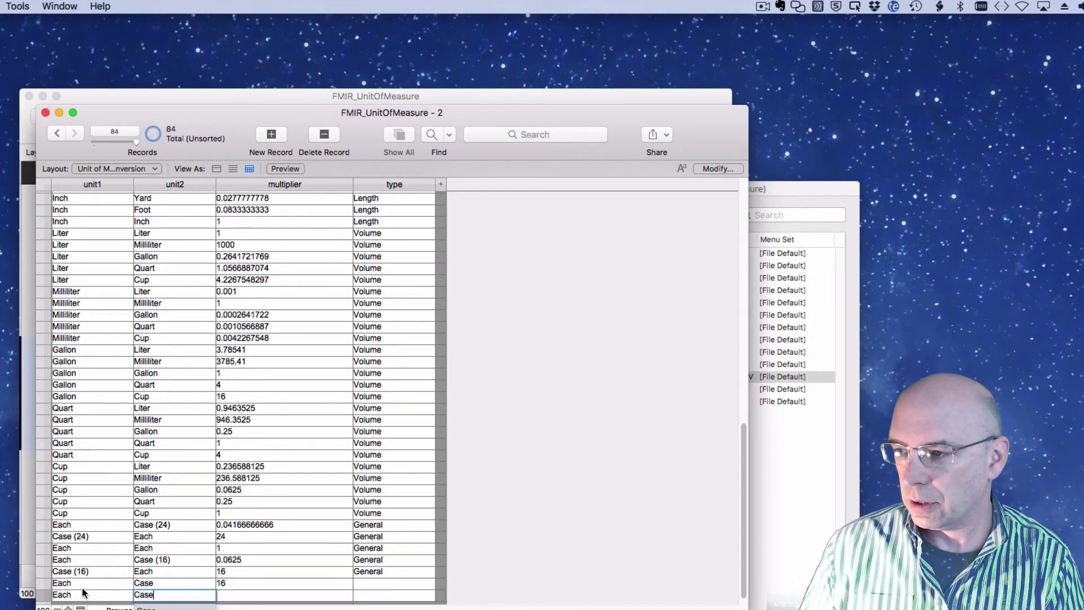
{"action": "key", "text": "Tab"}
{"action": "type", "text": "24"}
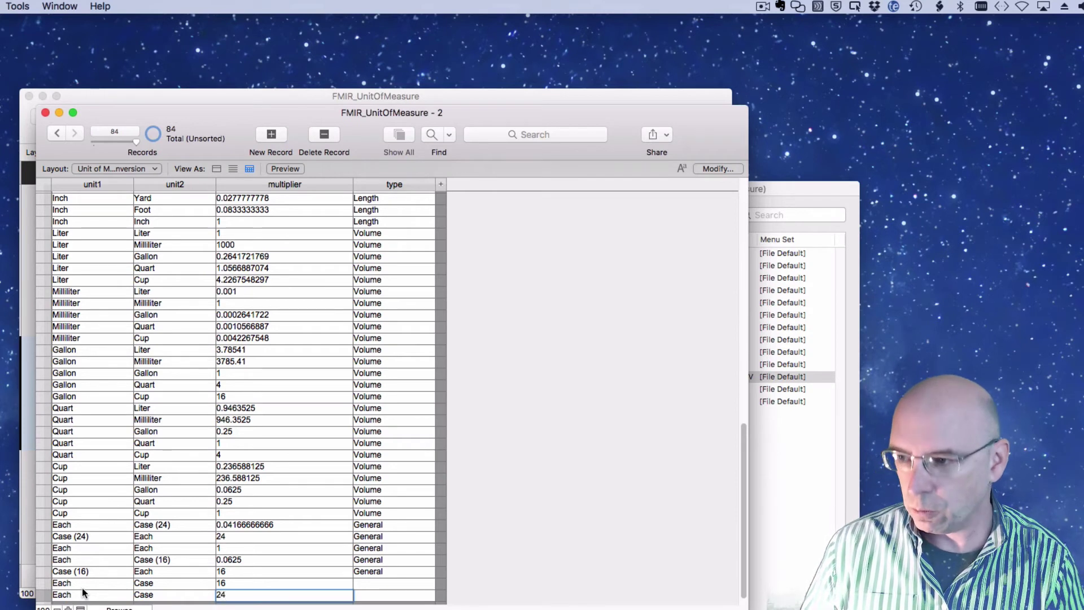
{"action": "left_click", "coordinate": [504, 531]}
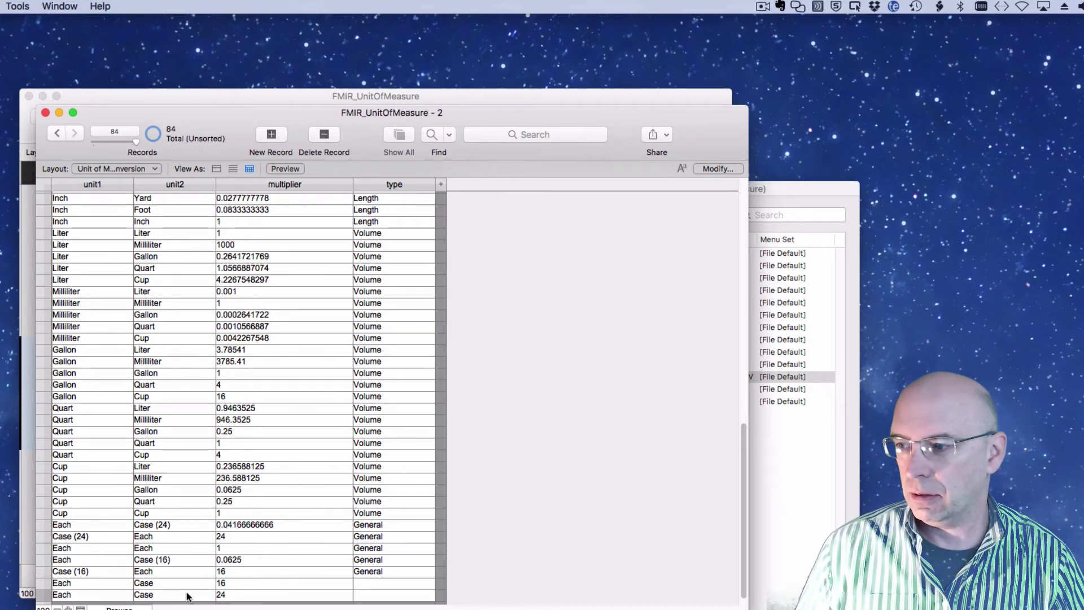
{"action": "left_click", "coordinate": [166, 584]}
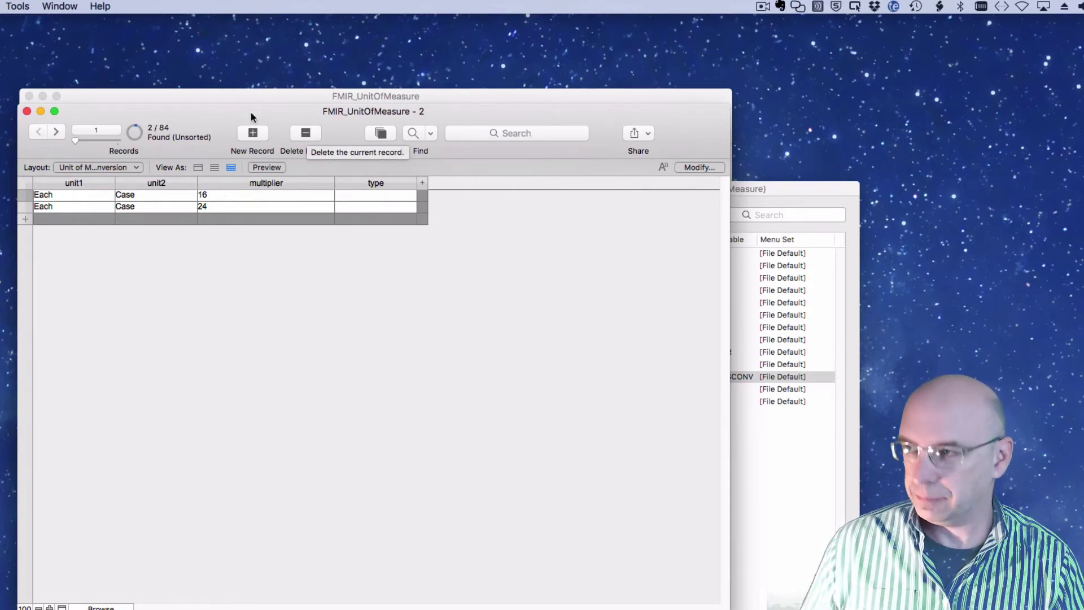
- Delete all records in the found set, removing both Each-to-Case rows, and close the conversion window
{"action": "left_click", "coordinate": [1, 6]}
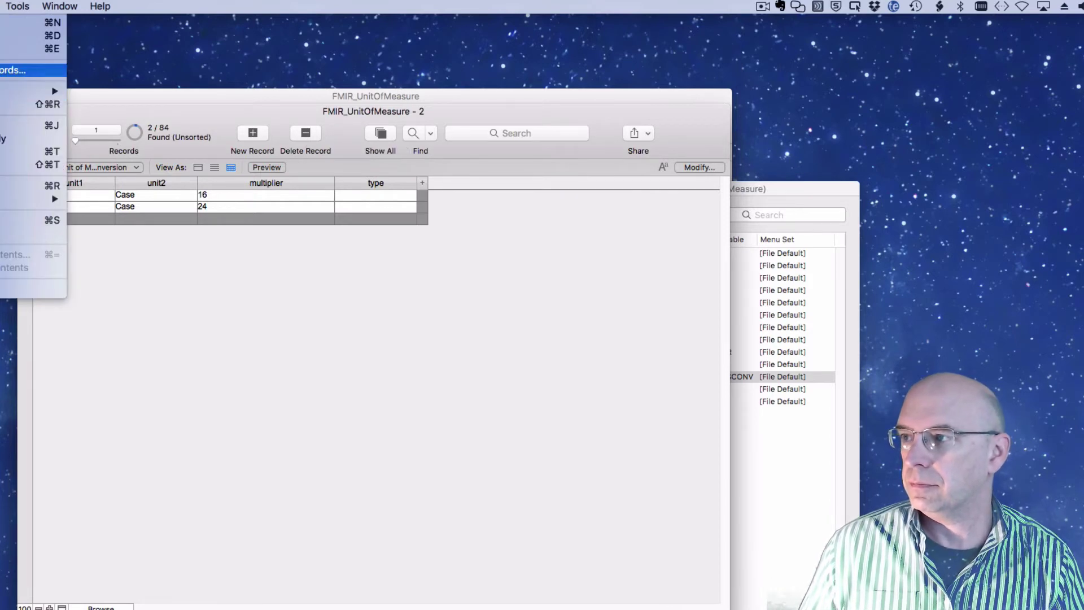
{"action": "left_click", "coordinate": [12, 70]}
{"action": "left_click", "coordinate": [481, 315]}
{"action": "left_click", "coordinate": [27, 110]}
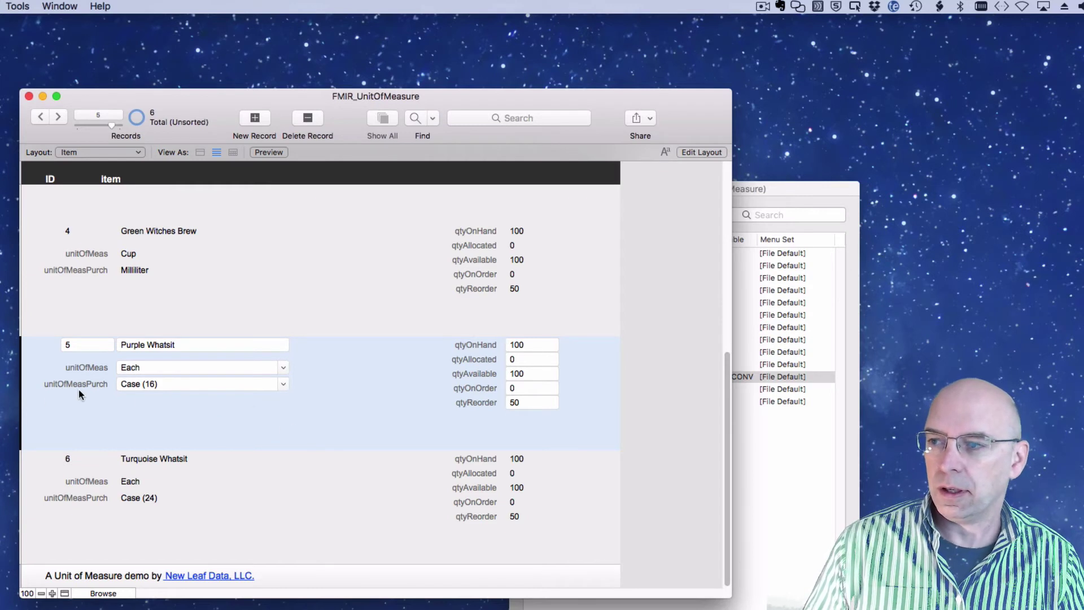
- Check Purple Whatsit's Case (16) and Turquoise Whatsit's Case (24) purchase units
{"action": "left_click", "coordinate": [200, 386]}
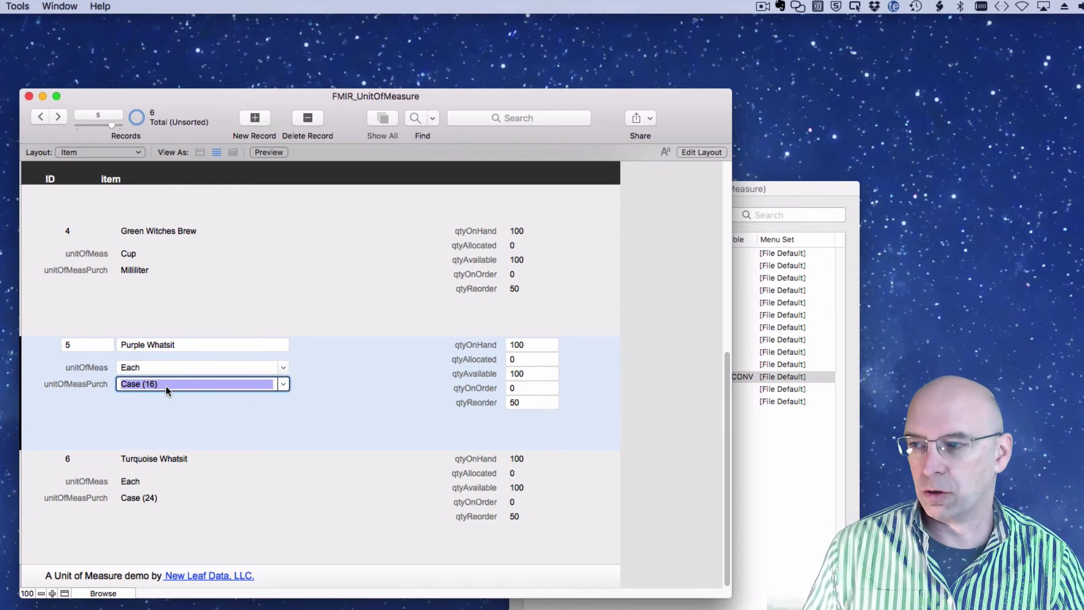
{"action": "left_click", "coordinate": [169, 497]}
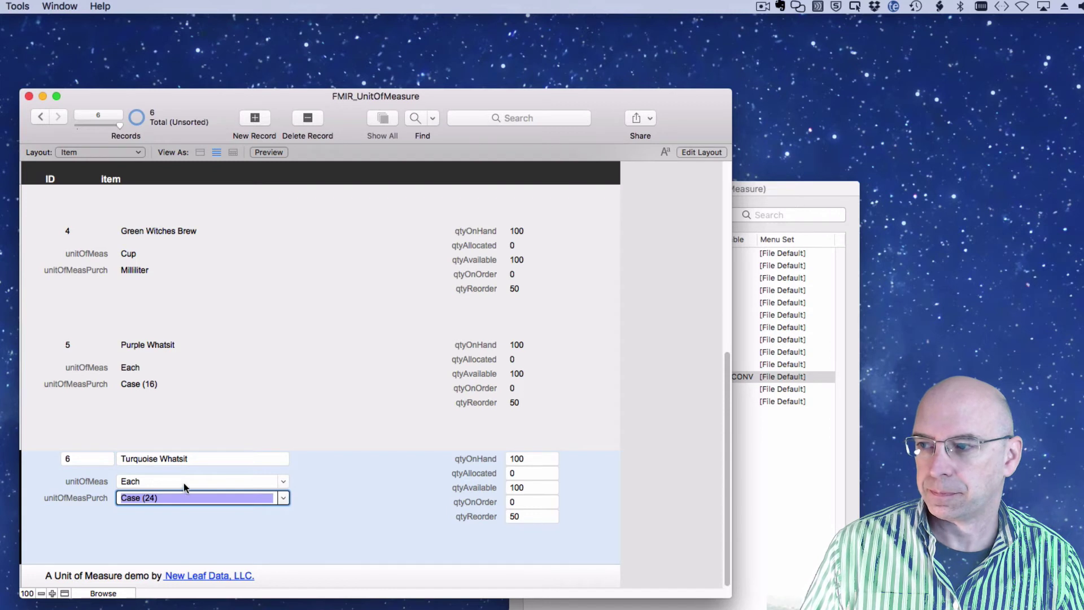
{"action": "left_click", "coordinate": [188, 512]}
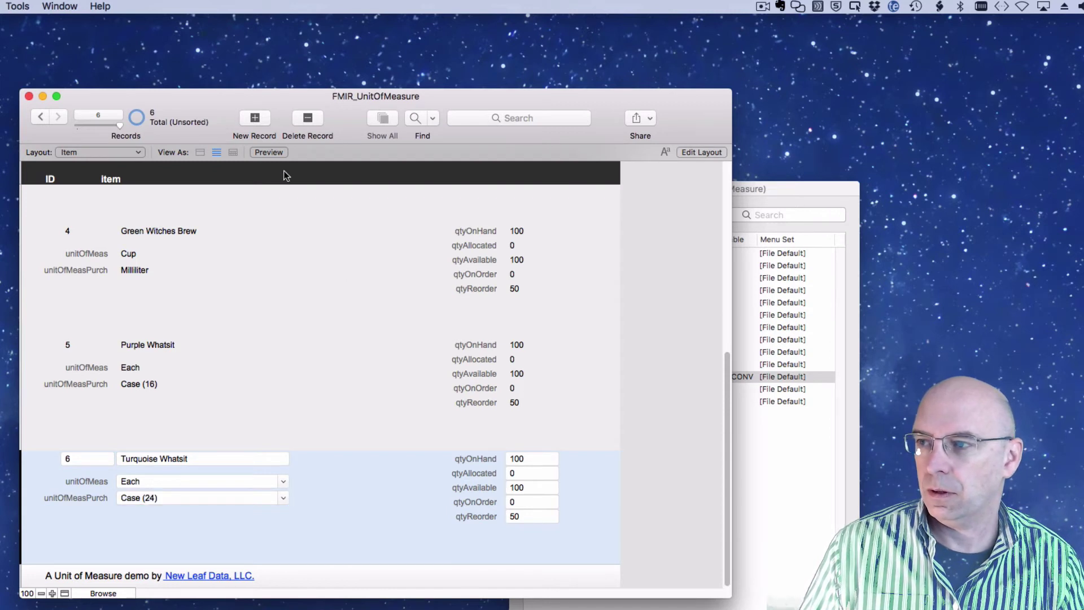
{"action": "left_click", "coordinate": [87, 150]}
- On the Order layout, create a new order for 32 Purple Whatsit and 120 Turquoise
{"action": "left_click", "coordinate": [91, 161]}
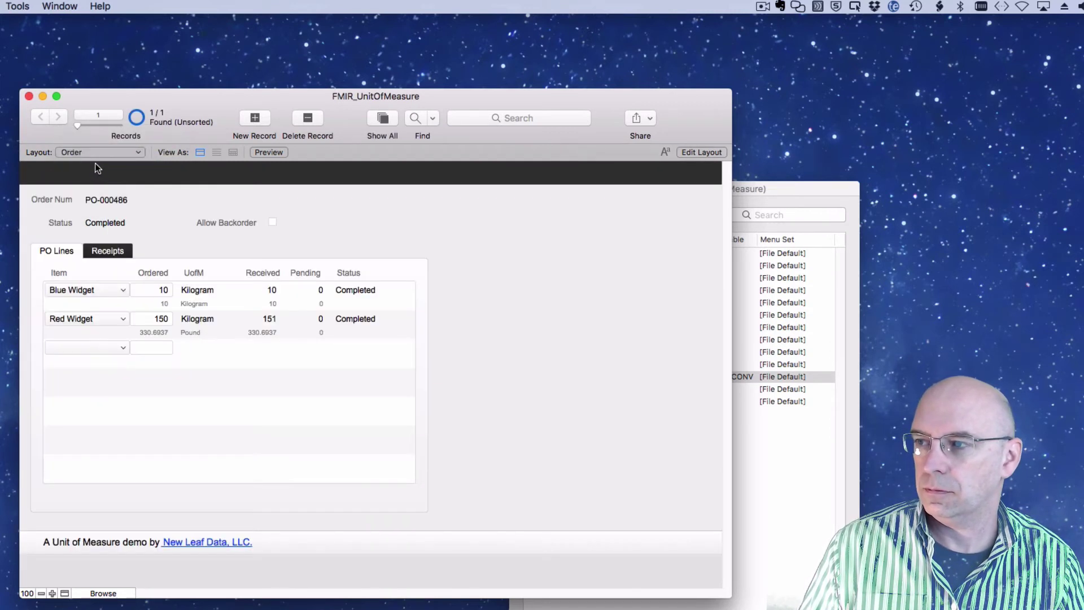
{"action": "key", "text": "super+n"}
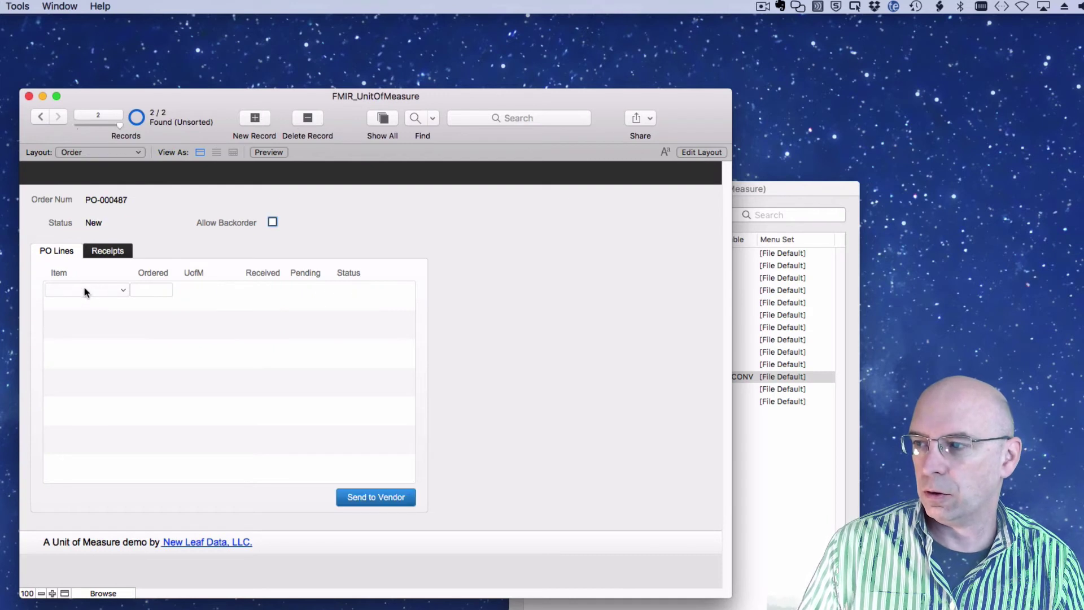
{"action": "left_click", "coordinate": [92, 287]}
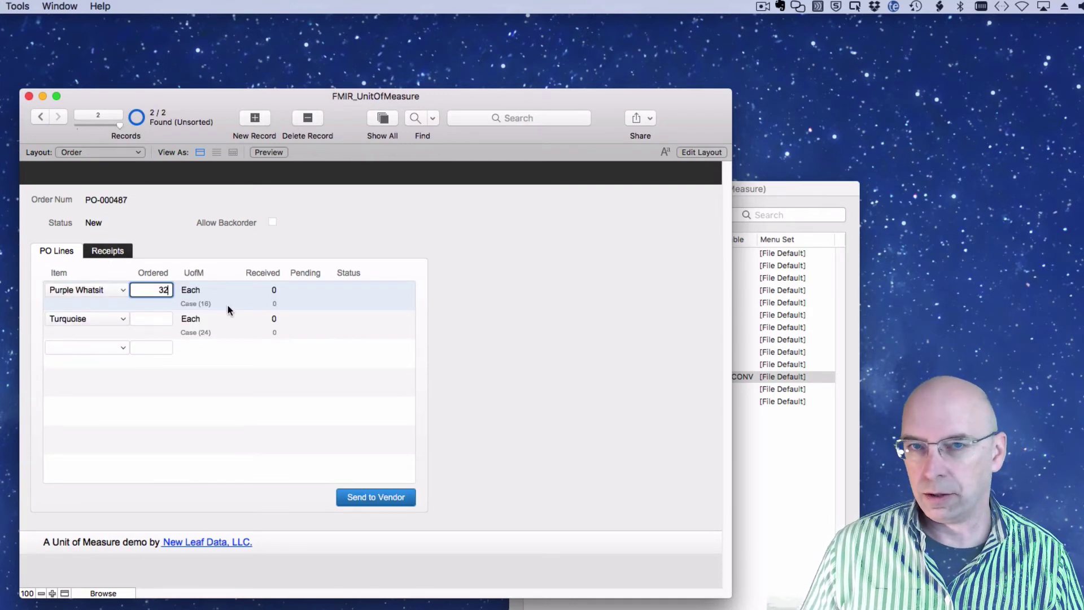
{"action": "key", "text": "Tab"}
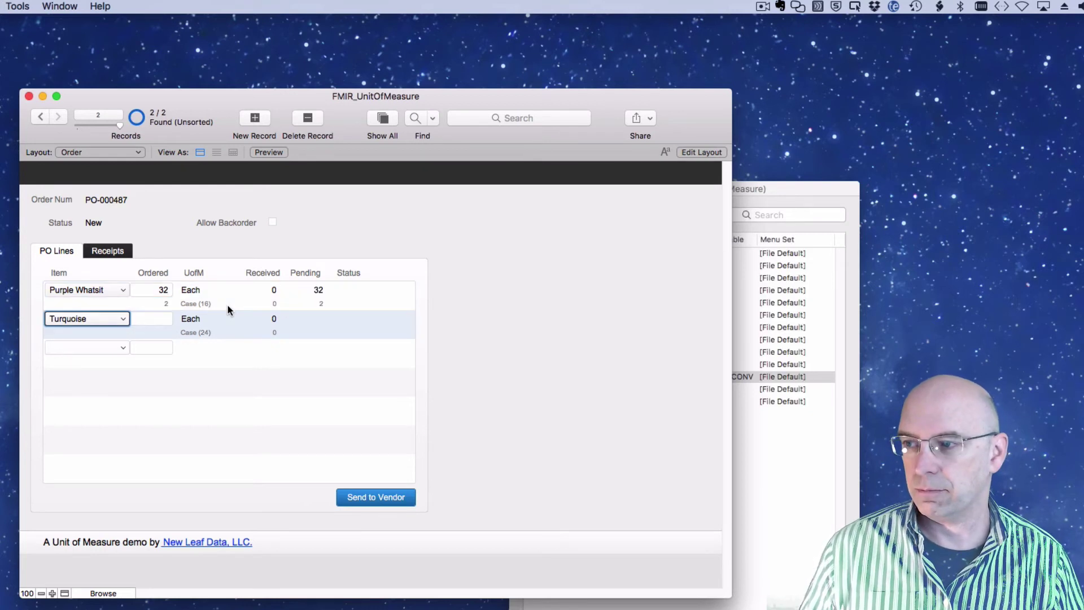
{"action": "left_click", "coordinate": [158, 318]}
{"action": "type", "text": "120"}
{"action": "key", "text": "Tab"}
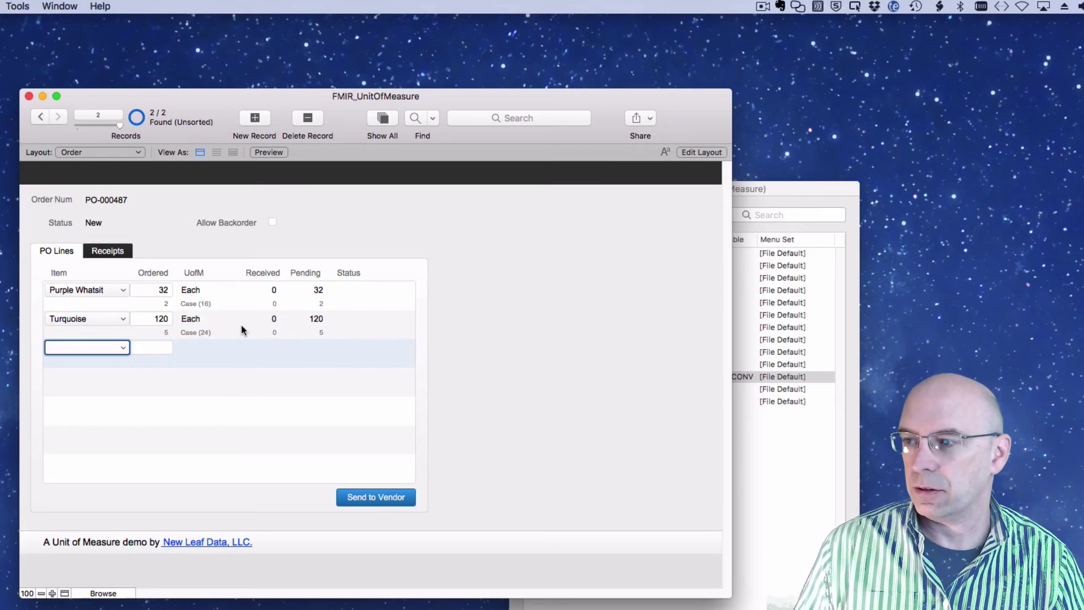
- Send the order to the vendor, close the PO Form preview, and enable Allow Backorder
{"action": "left_click", "coordinate": [394, 500]}
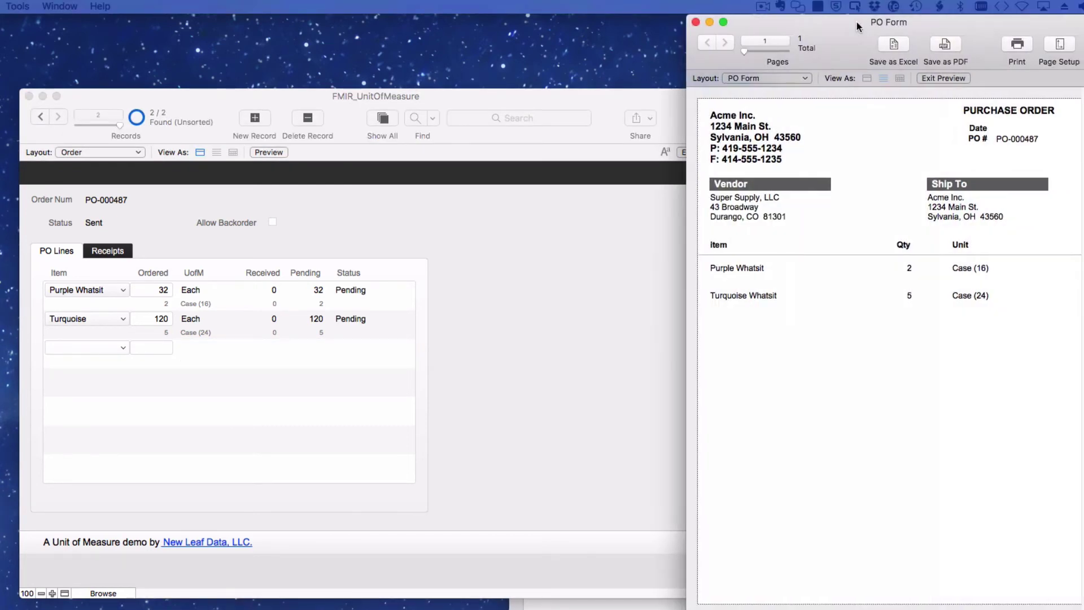
{"action": "left_click_drag", "start_coordinate": [856, 22], "coordinate": [723, 75]}
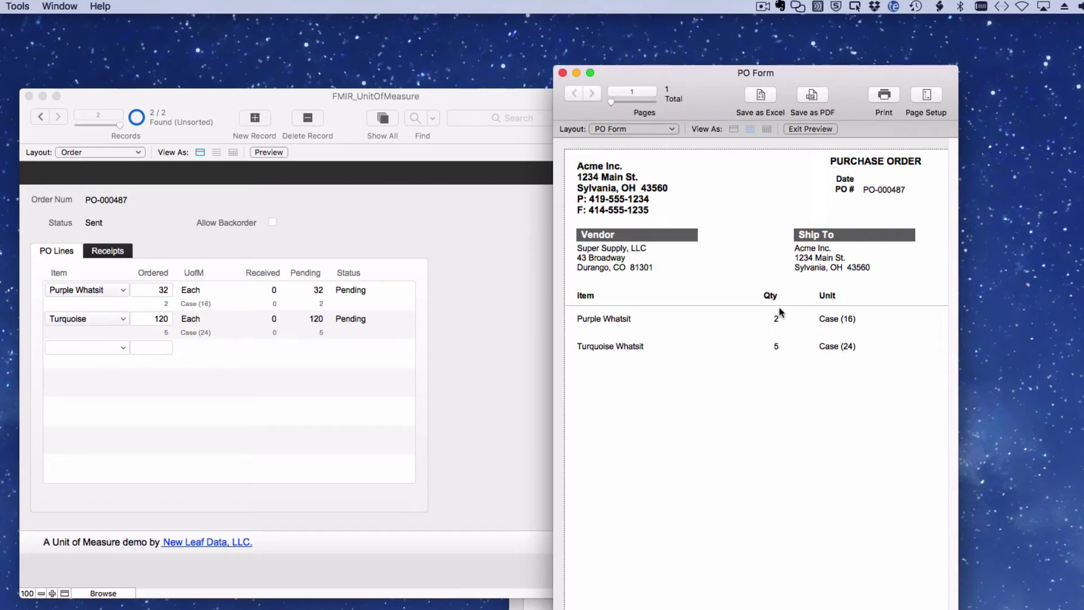
{"action": "left_click", "coordinate": [563, 72]}
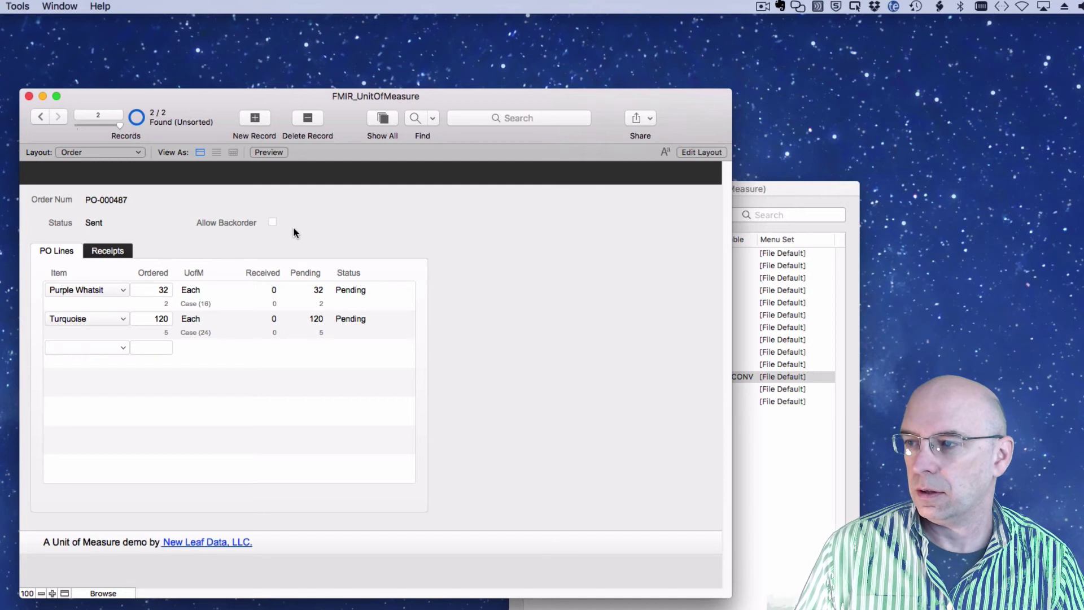
{"action": "left_click", "coordinate": [273, 225]}
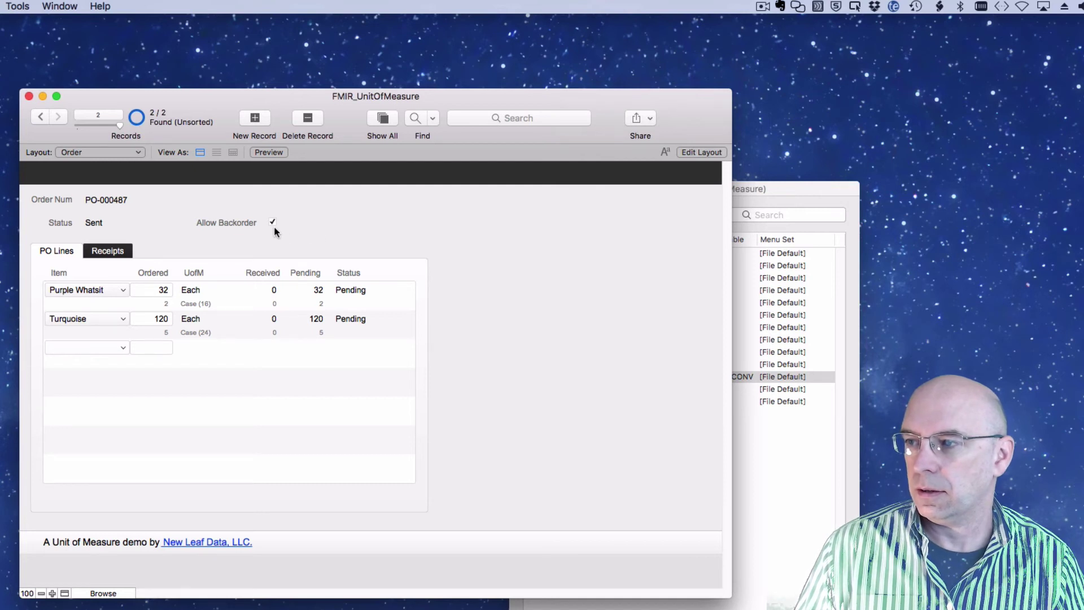
- On the Receipt layout, create a new receipt for Purchase Order PO-000487
{"action": "left_click", "coordinate": [128, 152]}
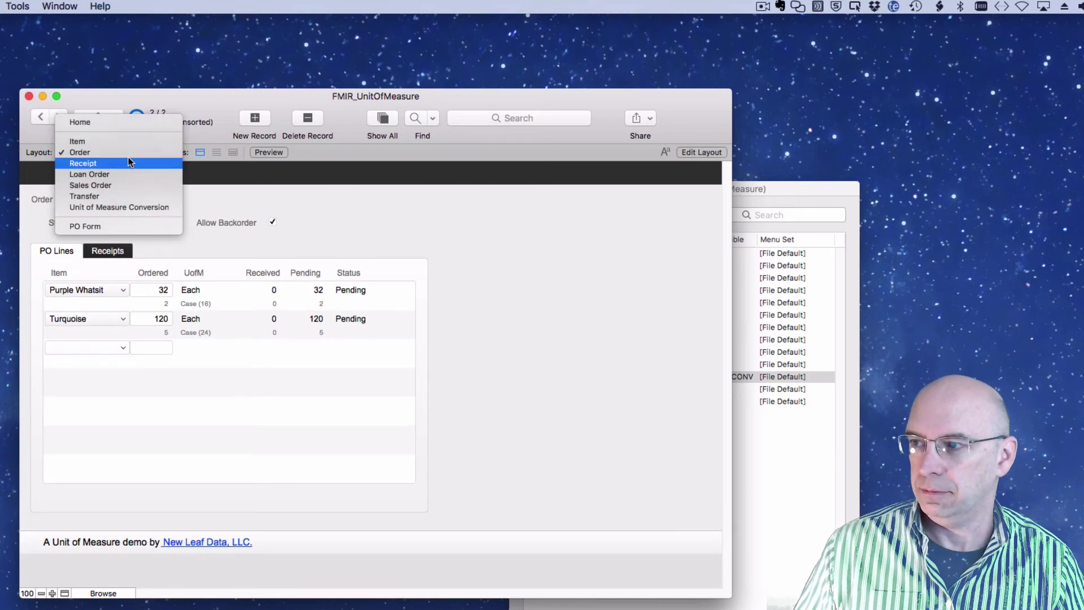
{"action": "left_click", "coordinate": [129, 161]}
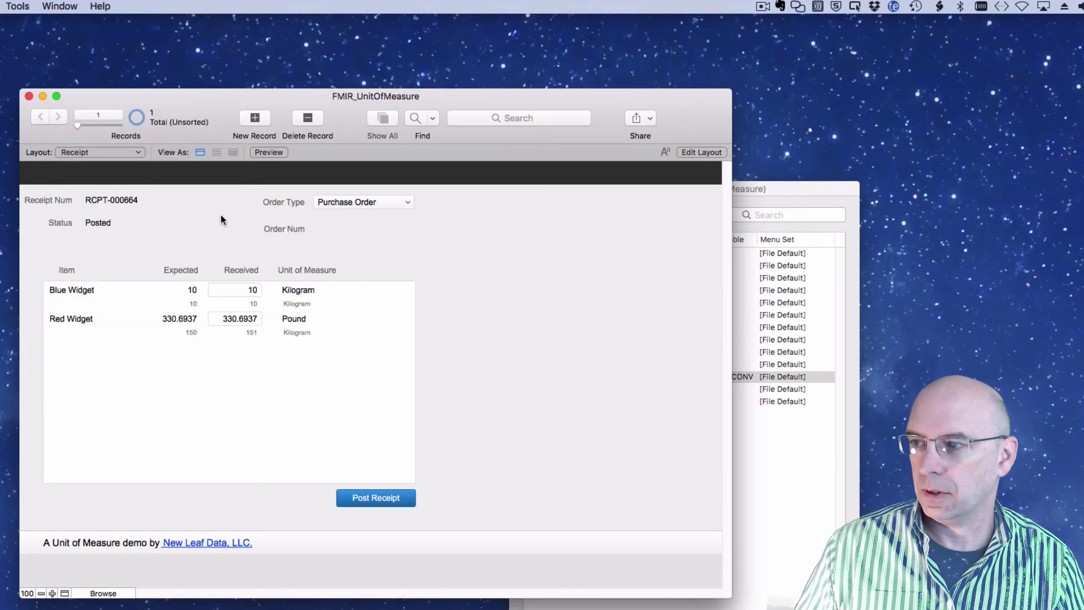
{"action": "left_click", "coordinate": [255, 118]}
{"action": "left_click", "coordinate": [368, 201]}
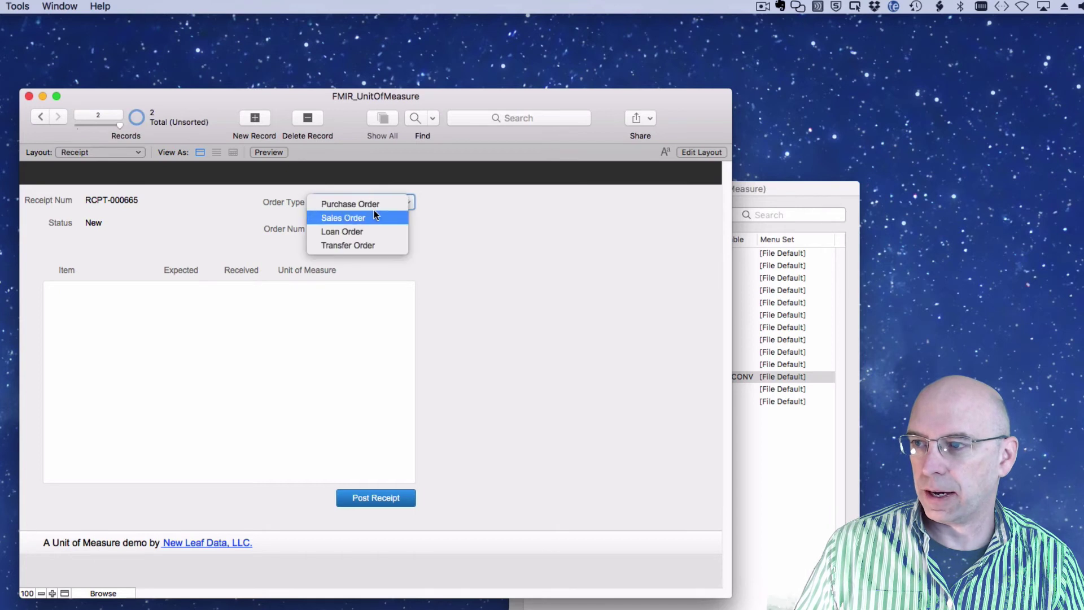
{"action": "left_click", "coordinate": [375, 203]}
{"action": "left_click", "coordinate": [375, 230]}
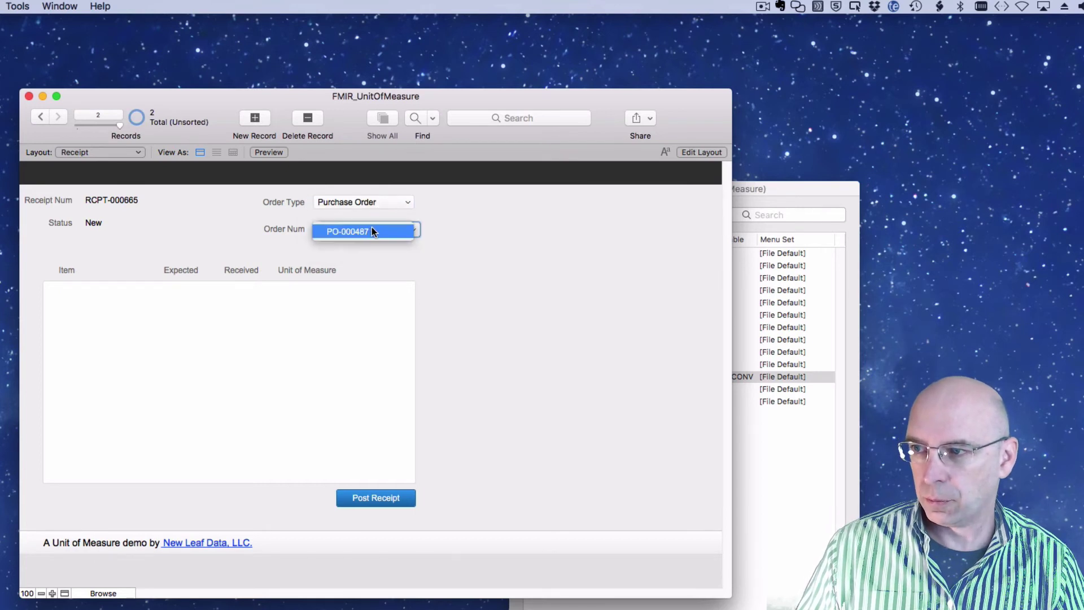
{"action": "left_click", "coordinate": [372, 231]}
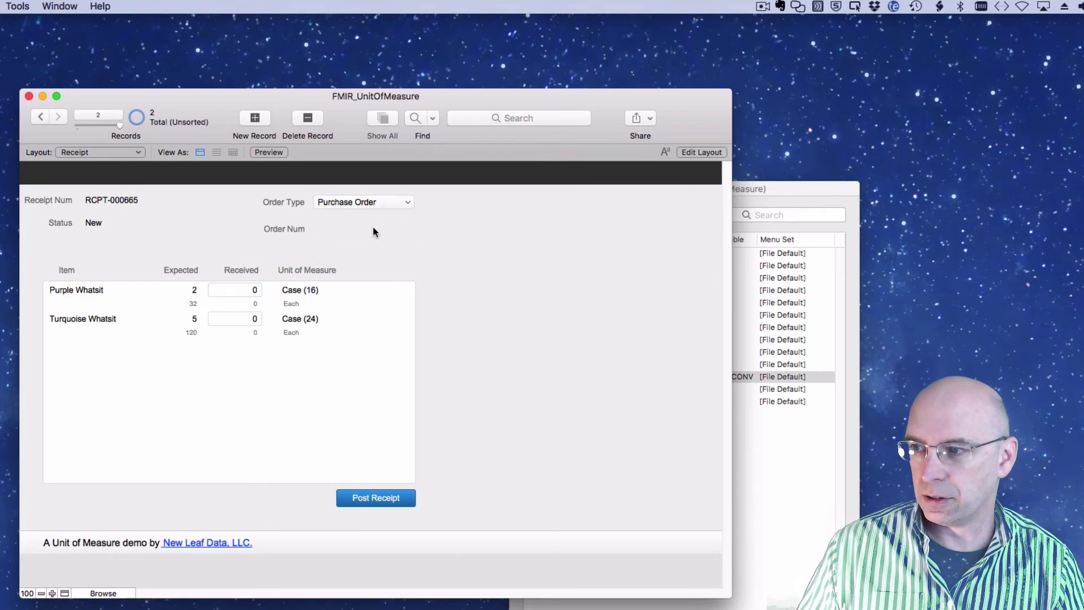
- Enter 2 cases received for Purple Whatsit and 3 for Turquoise Whatsit, then post the receipt
{"action": "left_click", "coordinate": [243, 288]}
{"action": "type", "text": "2"}
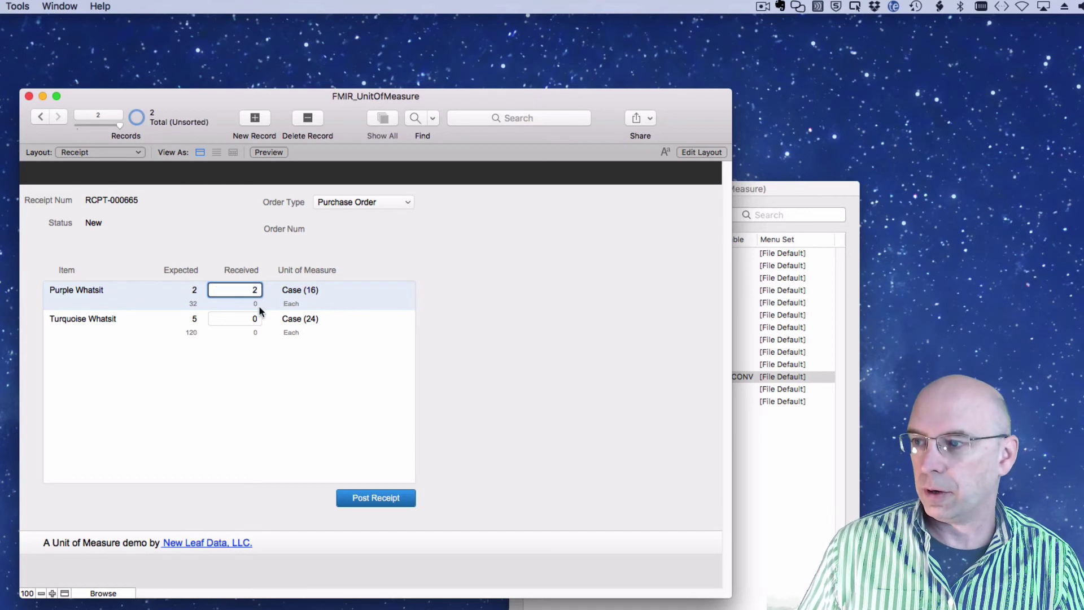
{"action": "left_click", "coordinate": [258, 317]}
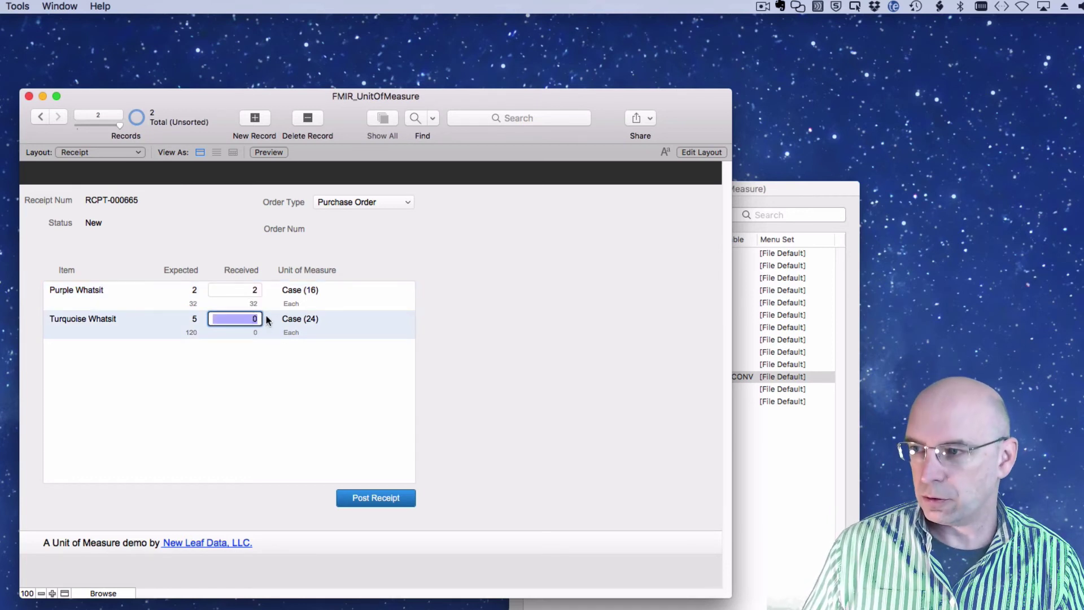
{"action": "type", "text": "3"}
{"action": "left_click", "coordinate": [521, 306]}
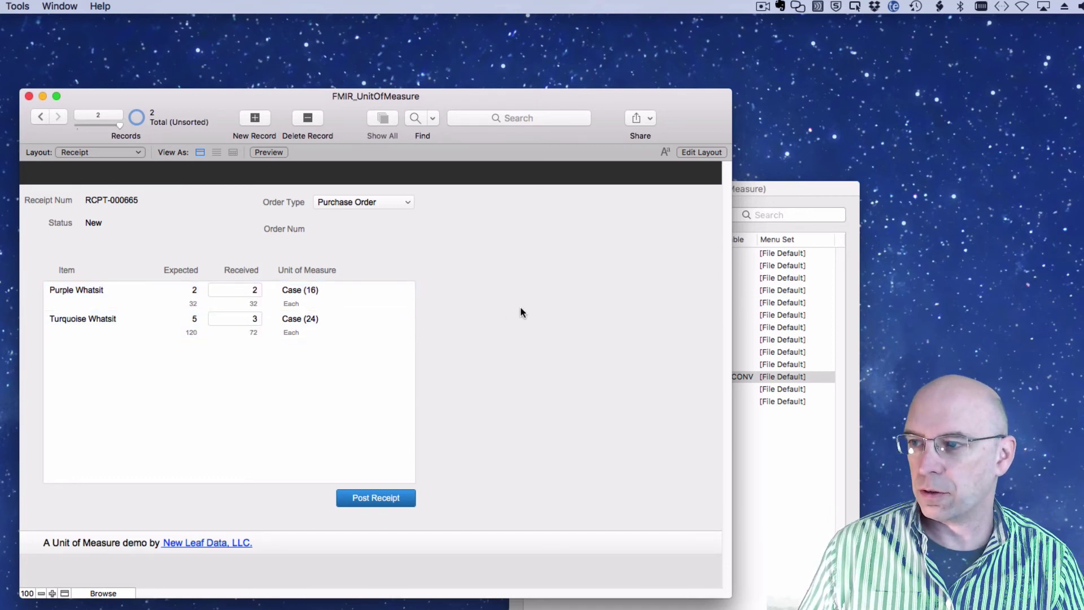
{"action": "left_click", "coordinate": [405, 504]}
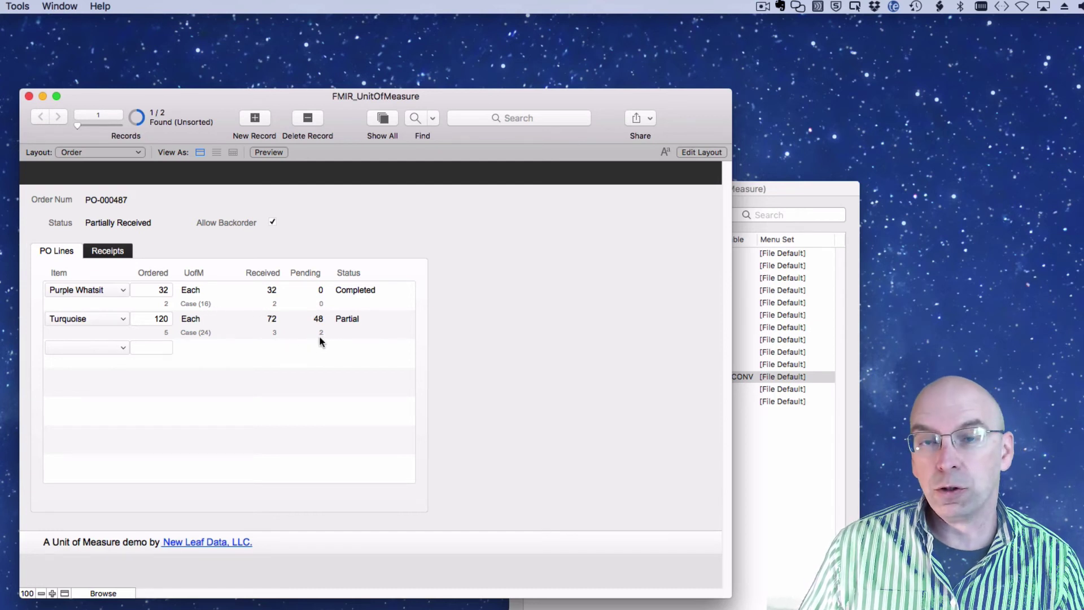
- Return to the Receipt layout and select the Purple Whatsit line of receipt RCPT-000665
{"action": "left_click", "coordinate": [107, 150]}
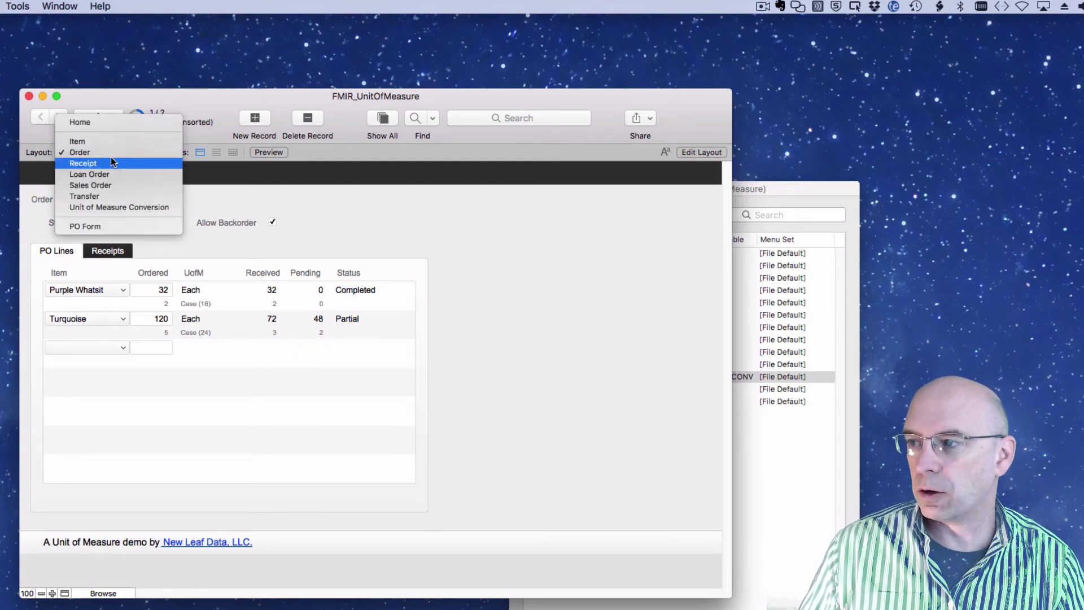
{"action": "left_click", "coordinate": [111, 163]}
{"action": "left_click", "coordinate": [317, 304]}
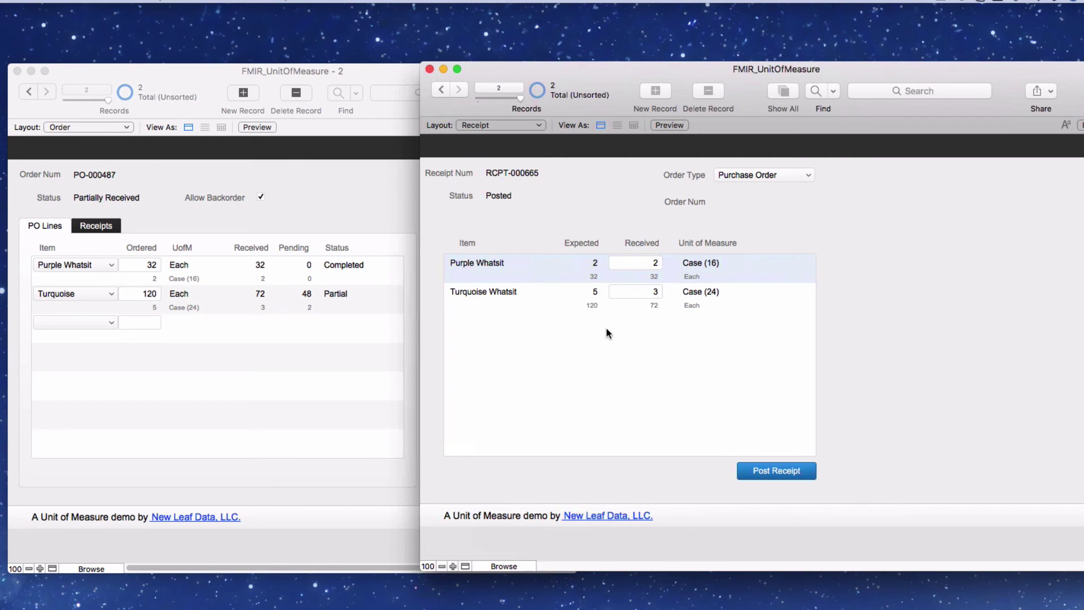
- Create a new receipt with Cmd+N, linked to Purchase Order PO-000487
{"action": "left_click", "coordinate": [888, 340]}
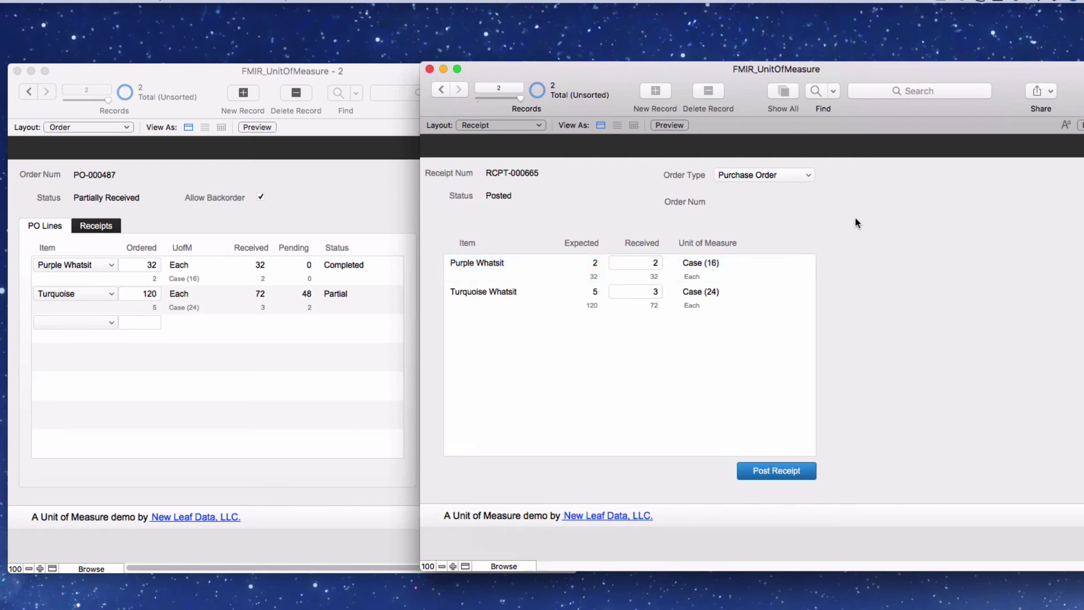
{"action": "left_click_drag", "start_coordinate": [591, 78], "coordinate": [634, 83]}
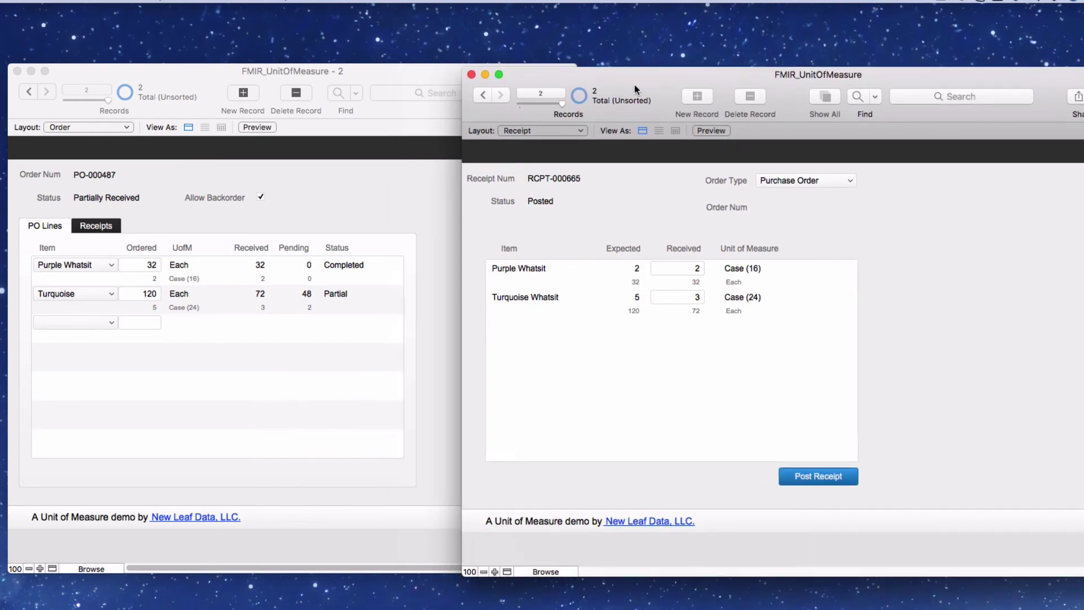
{"action": "key", "text": "super+n"}
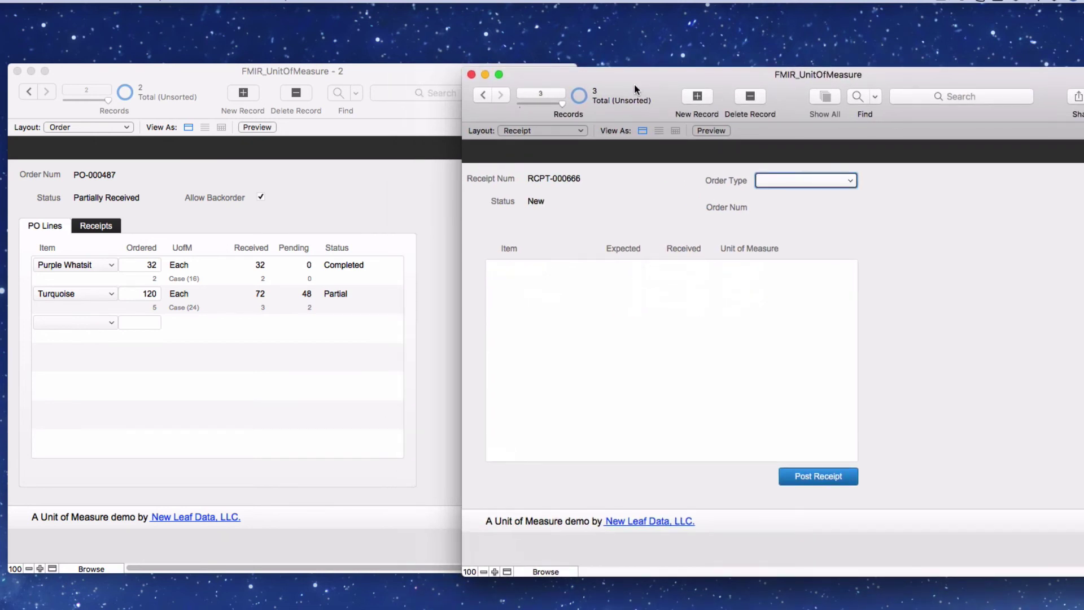
{"action": "left_click", "coordinate": [819, 186]}
{"action": "left_click", "coordinate": [818, 180]}
{"action": "left_click", "coordinate": [828, 209]}
{"action": "left_click", "coordinate": [828, 209]}
- Enter 2 cases received for Turquoise Whatsit and post the receipt
{"action": "left_click", "coordinate": [687, 267]}
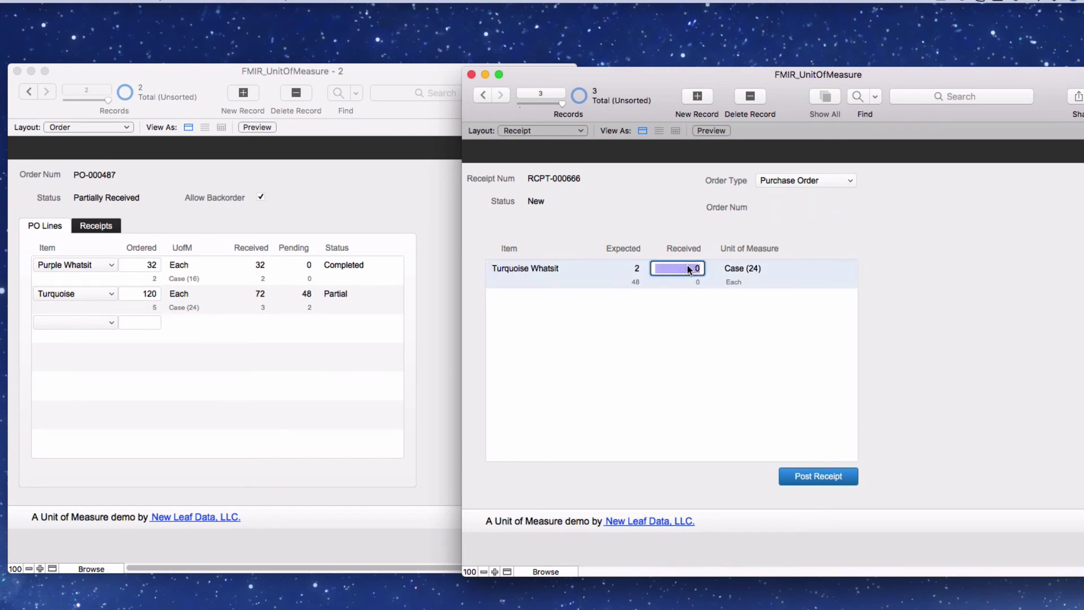
{"action": "type", "text": "2"}
{"action": "left_click", "coordinate": [819, 476]}
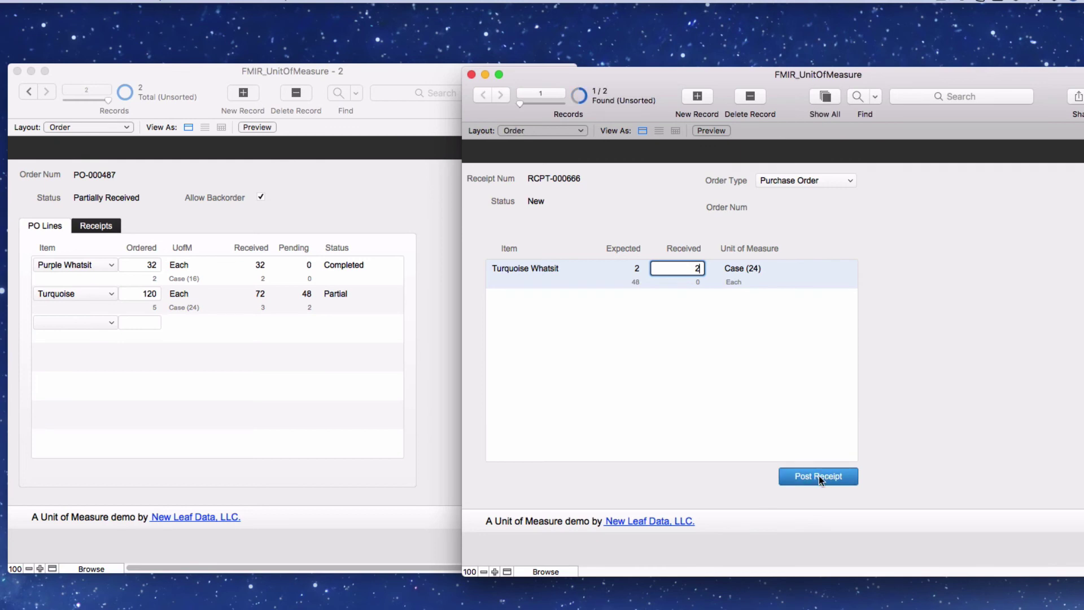